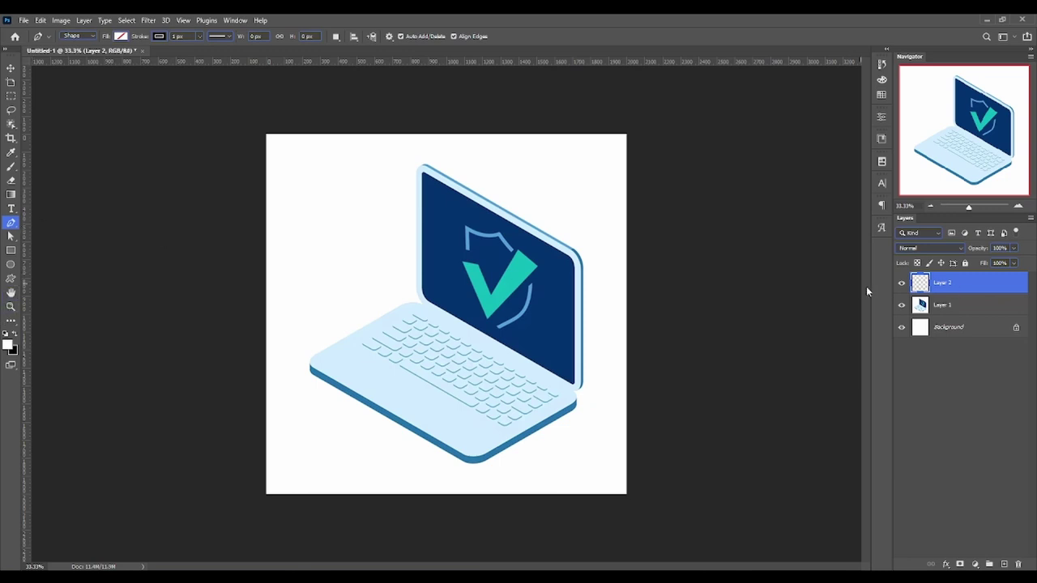
Hide Layer 1, the laptop illustration, with its eye icon in the Layers panel
left_click(901, 304)
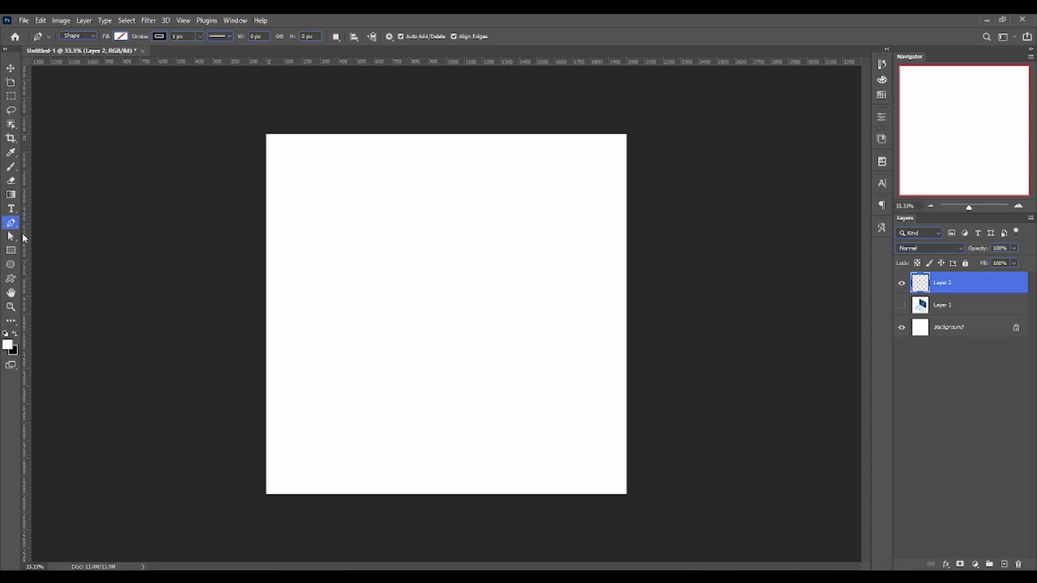
Change the Pen tool's mode dropdown from Shape to Path
left_click(74, 36)
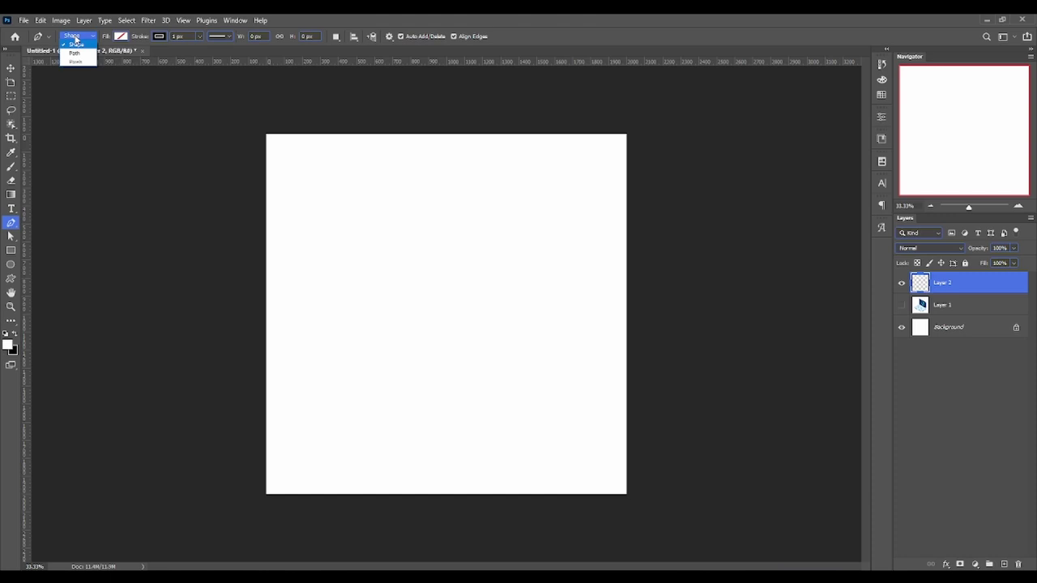
left_click(74, 40)
left_click(74, 36)
left_click(91, 54)
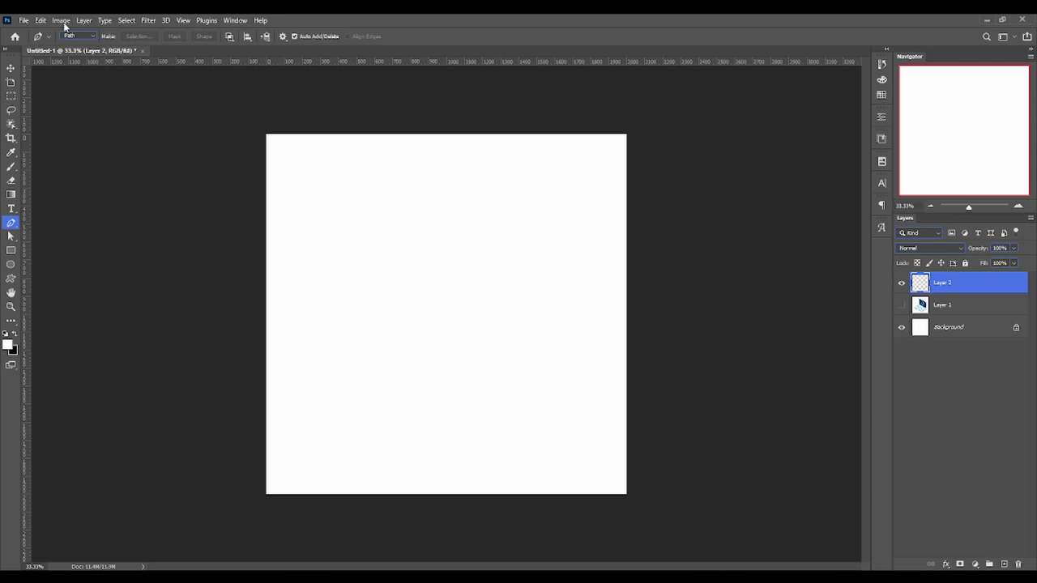
left_click(74, 36)
left_click(82, 45)
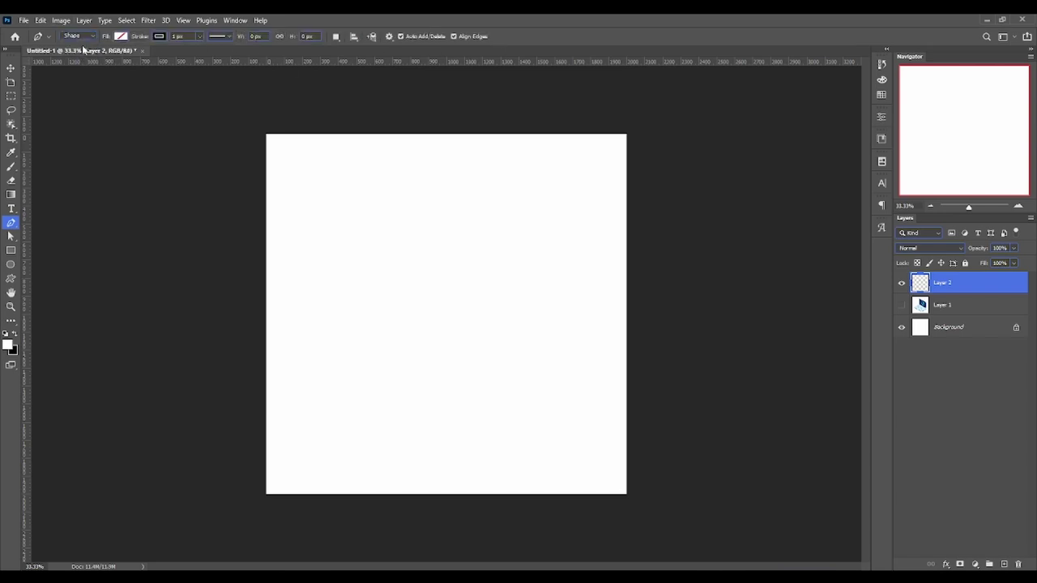
left_click(84, 36)
left_click(83, 50)
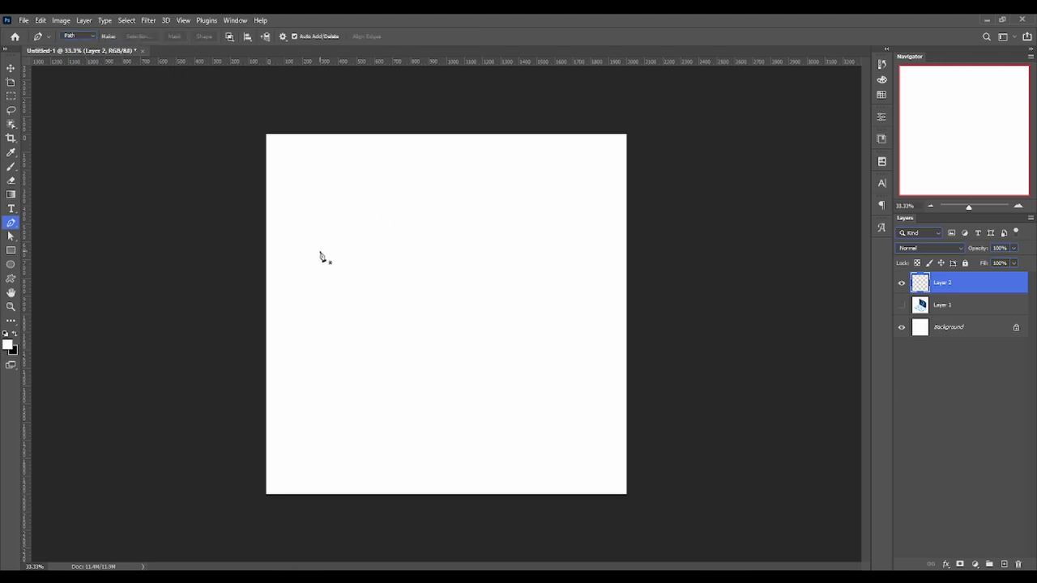
Place top, right, bottom and left-edge anchors, closing the triangular work path at the first anchor
left_click(344, 182)
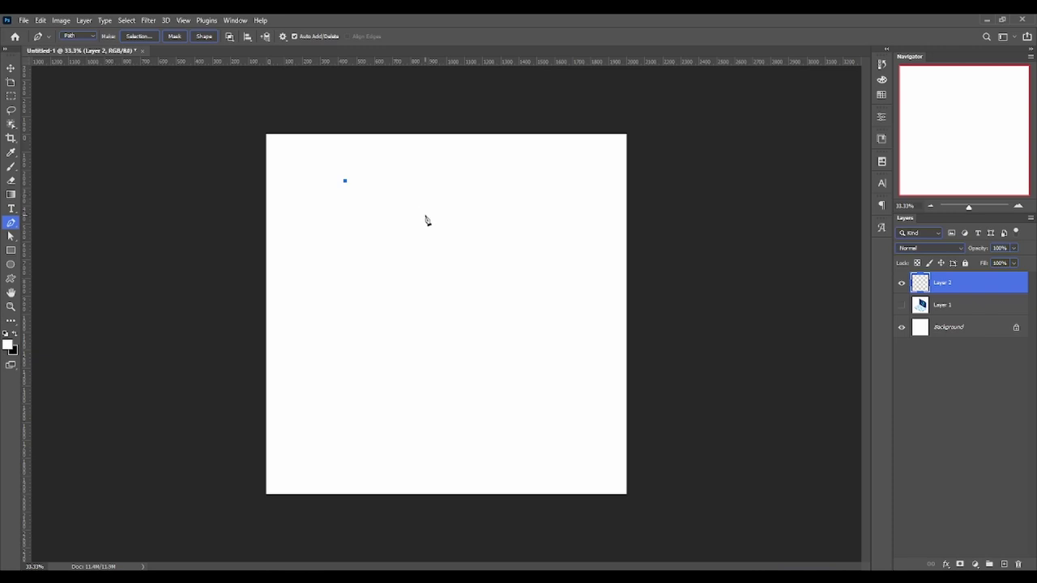
left_click(505, 237)
left_click(411, 404)
left_click(377, 269)
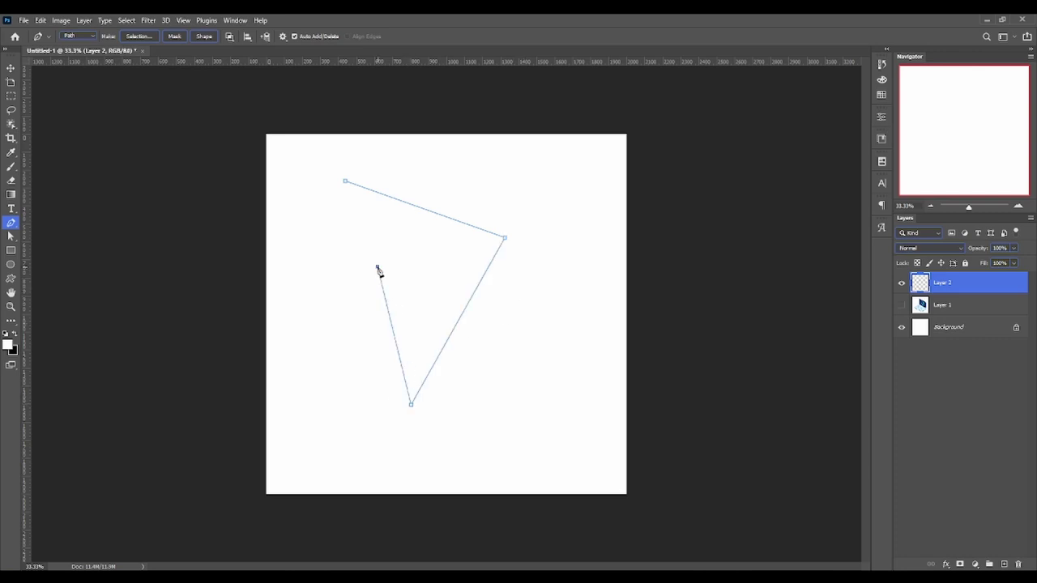
left_click(345, 180, "ctrl")
left_click(345, 182)
Move the whole triangular path to the right with the Path Selection Tool
left_click(10, 237)
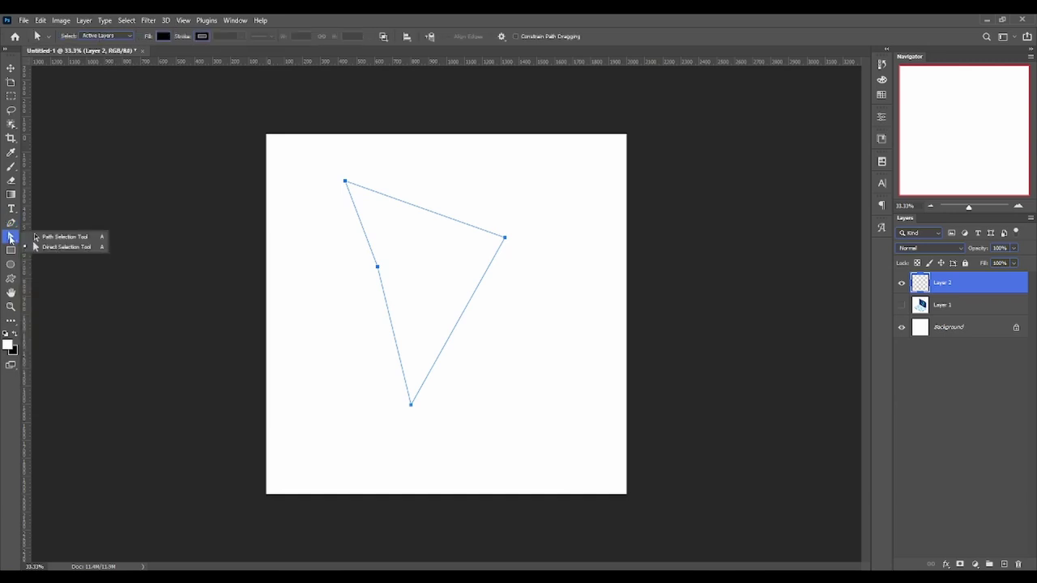
left_click(75, 246)
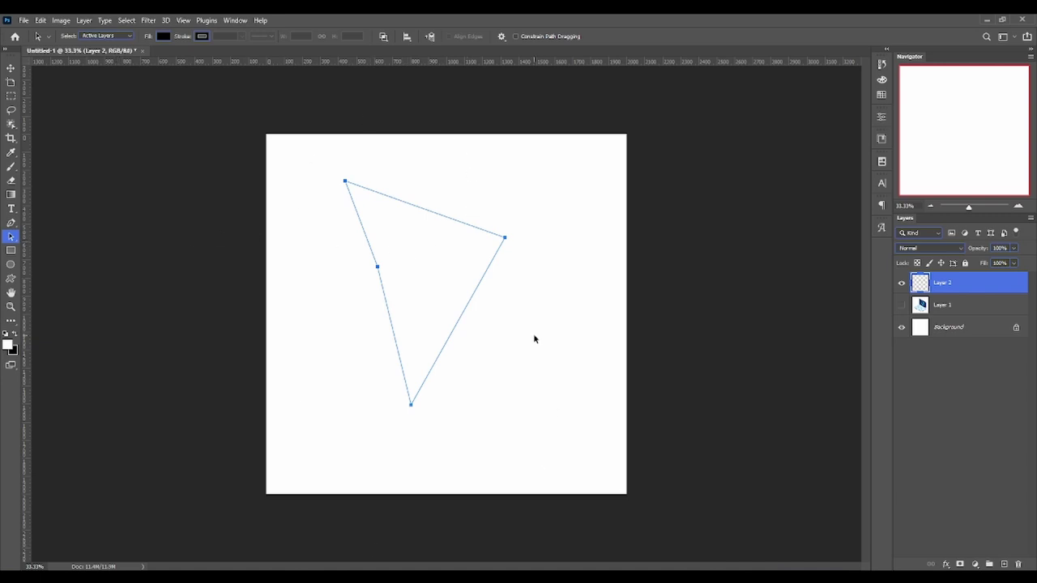
left_click_drag(447, 285, 501, 285)
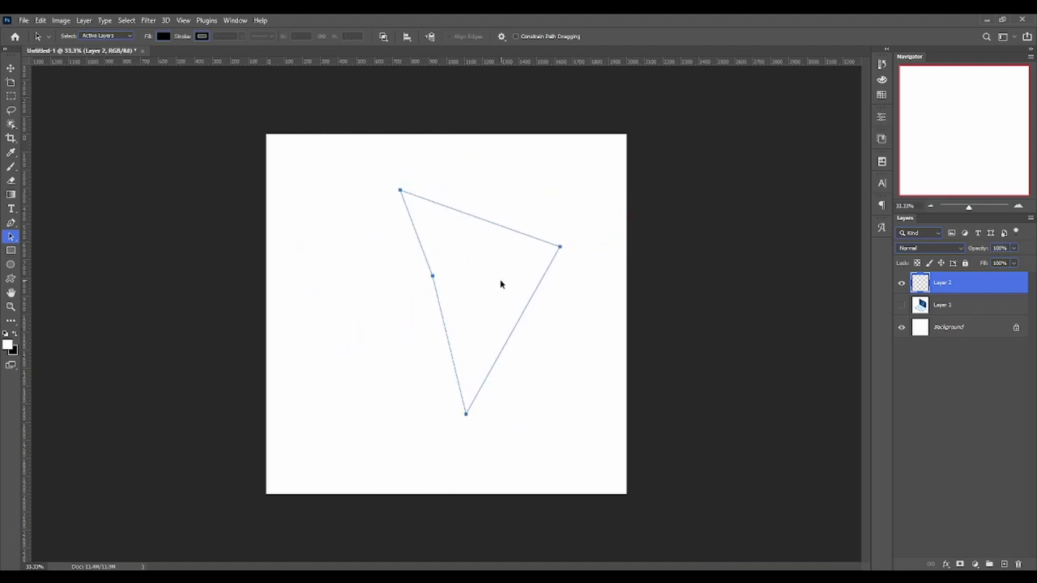
Drag the top, right and inner-left anchors with the Direct Selection Tool into a dart shape
right_click(10, 238)
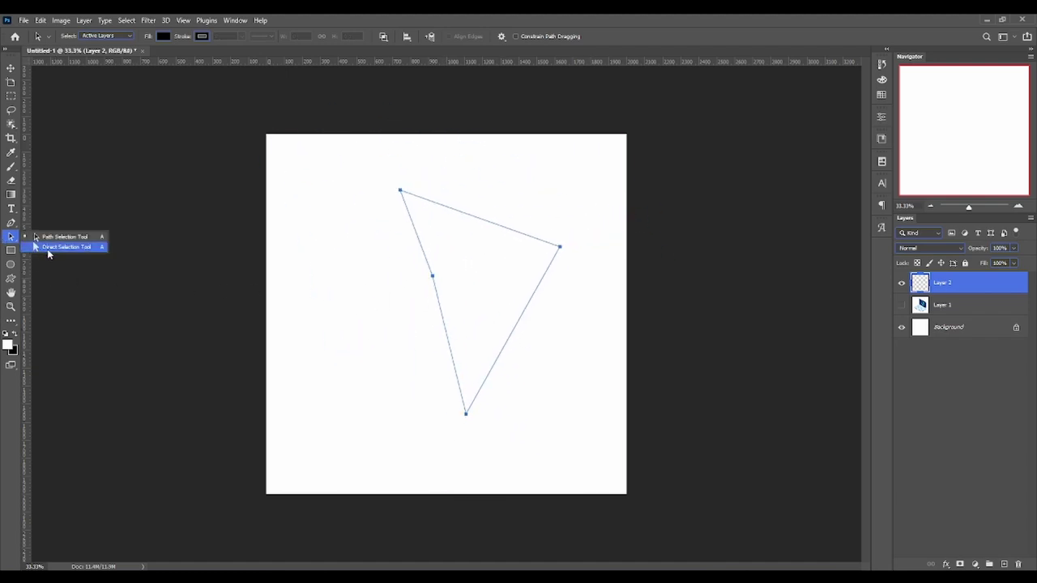
left_click(48, 252)
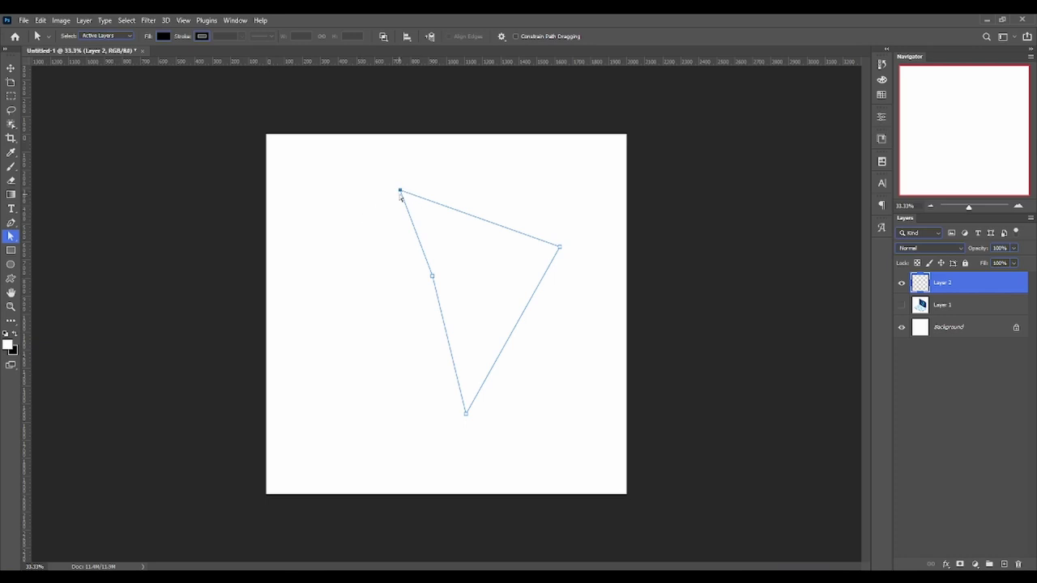
left_click_drag(400, 192, 336, 162)
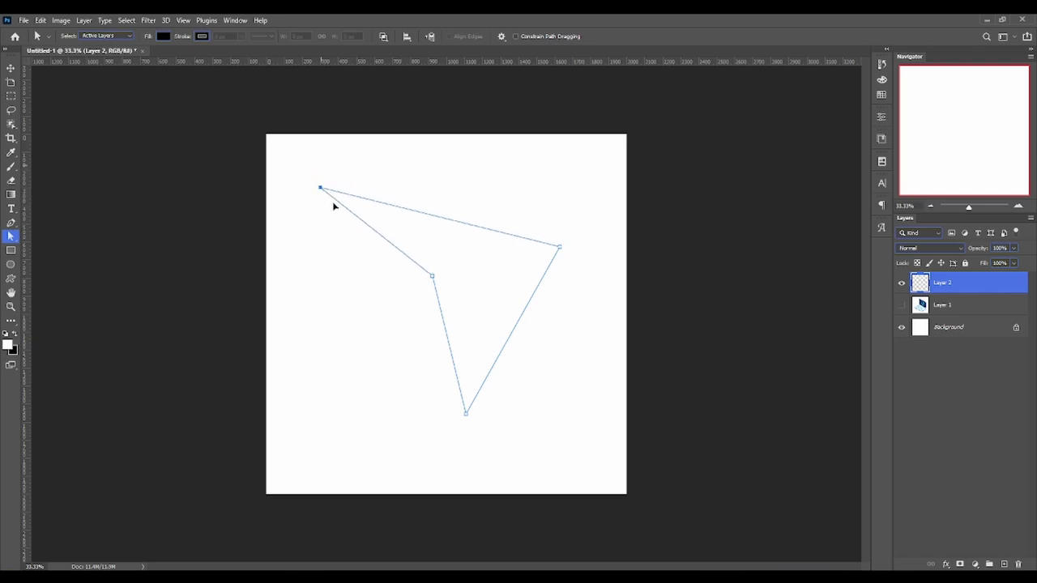
left_click_drag(559, 247, 571, 213)
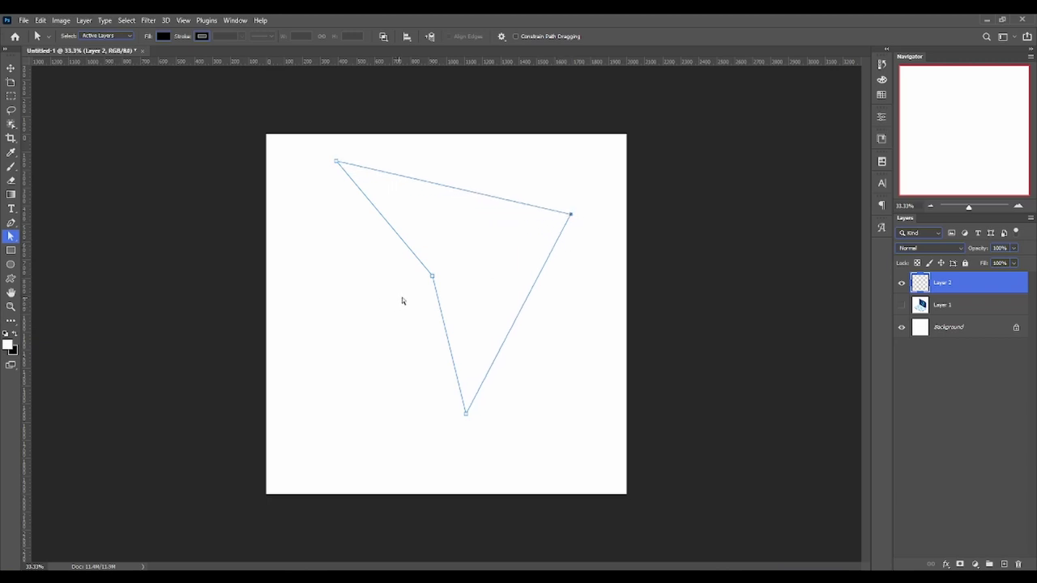
mouse_move(431, 276)
left_mouse_down()
mouse_move(444, 250)
mouse_move(444, 266)
left_mouse_up()
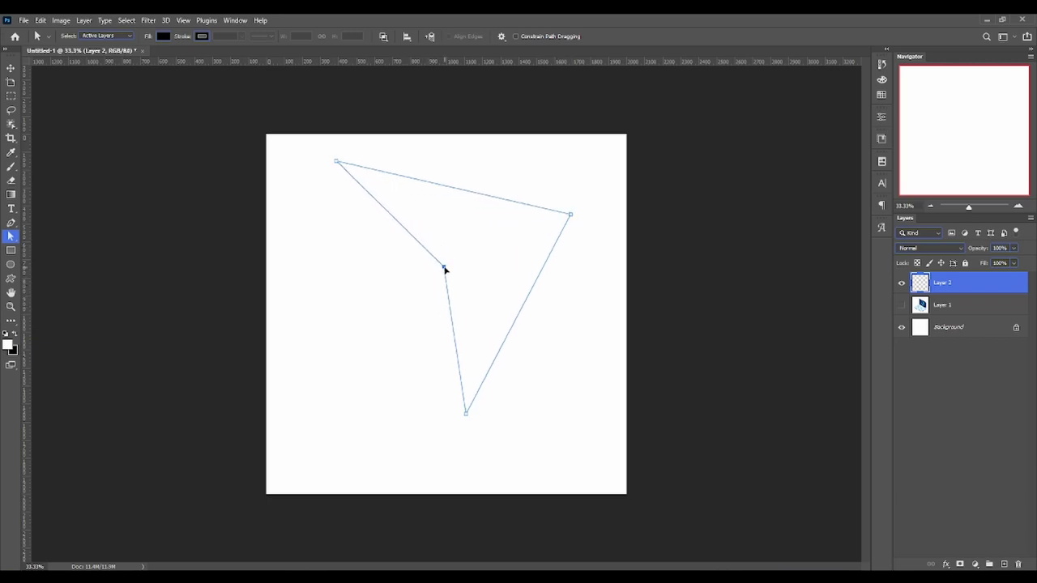
left_click(11, 223)
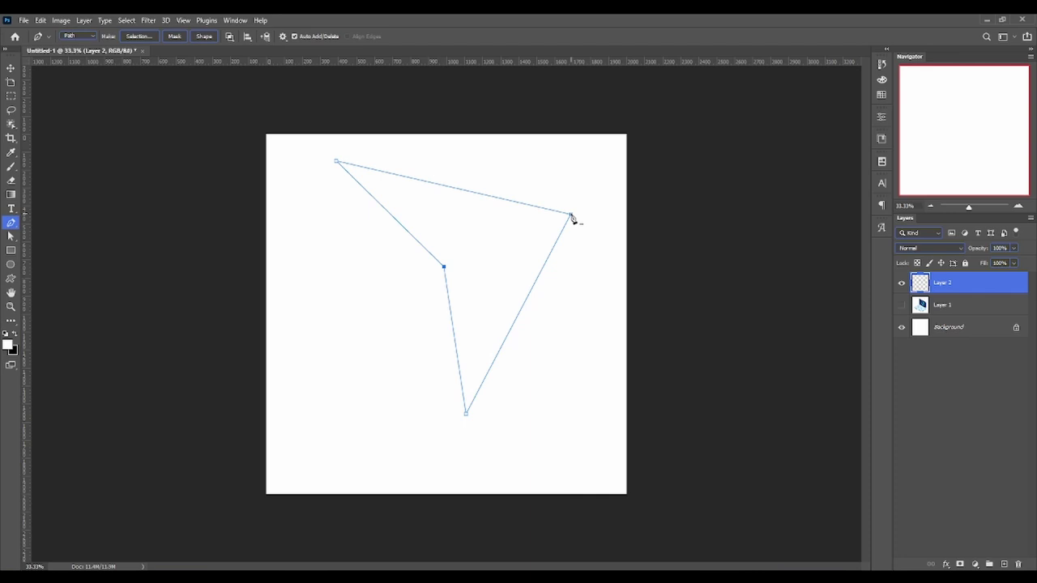
left_click(571, 216)
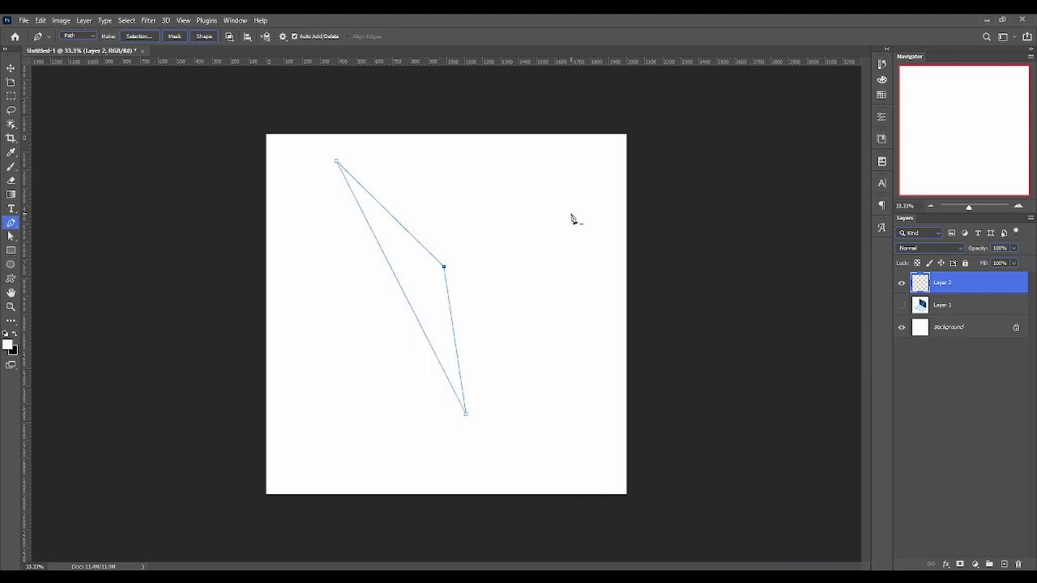
key("ctrl+z")
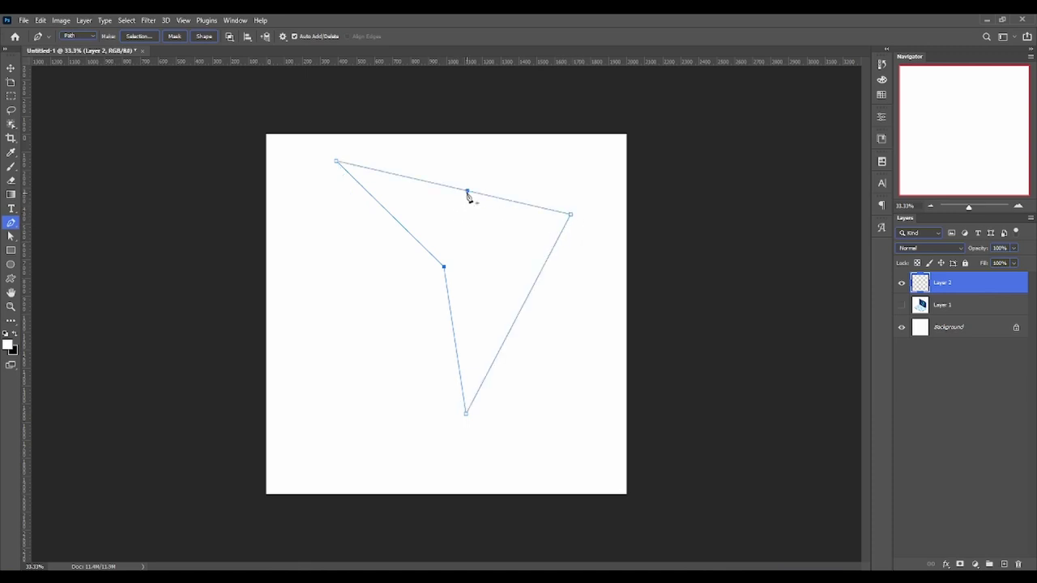
left_click(457, 188)
key("ctrl+z")
left_click(571, 215)
left_click(571, 215, "alt")
left_click(571, 216)
Pull direction handles from the right and inner anchors to curve the edges into a crescent
left_click_drag(571, 217, 612, 319, "alt")
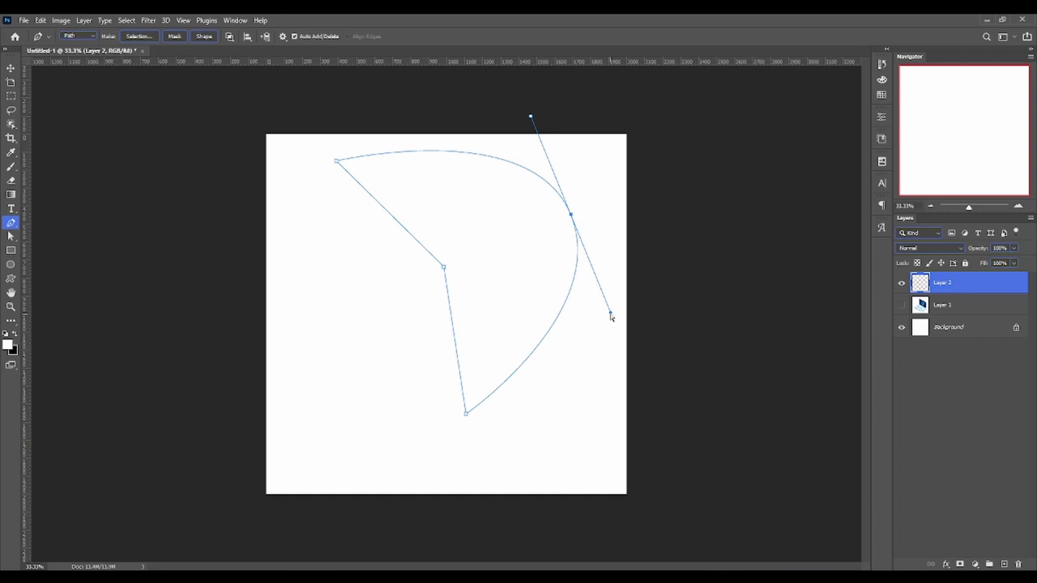
mouse_move(610, 312)
left_mouse_down()
mouse_move(606, 238)
mouse_move(576, 252)
mouse_move(611, 299)
mouse_move(620, 250)
mouse_move(544, 305)
mouse_move(624, 285)
mouse_move(556, 245)
mouse_move(589, 274)
left_mouse_up()
mouse_move(580, 222)
left_mouse_down()
mouse_move(532, 189)
mouse_move(575, 232)
mouse_move(602, 308)
mouse_move(606, 359)
mouse_move(548, 224)
mouse_move(599, 413)
mouse_move(583, 236)
mouse_move(592, 348)
mouse_move(571, 239)
mouse_move(568, 267)
left_mouse_up()
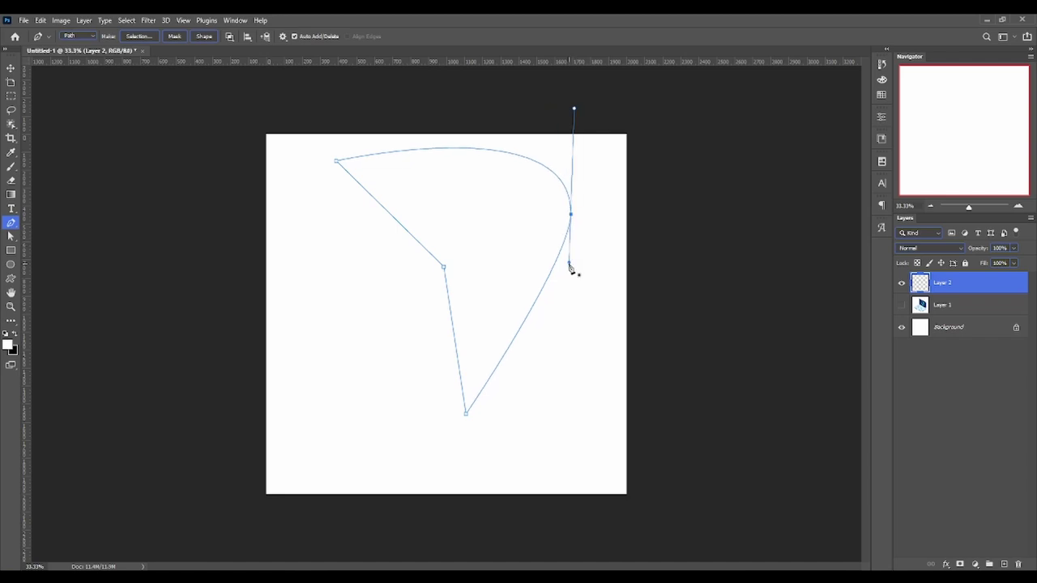
left_click_drag(568, 266, 593, 261)
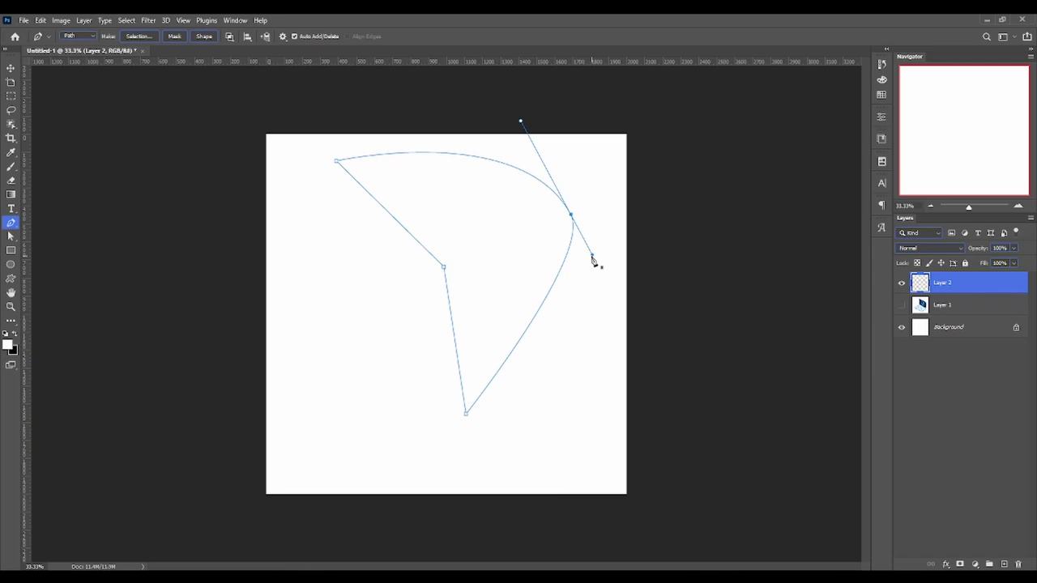
mouse_move(444, 267)
left_mouse_down()
mouse_move(463, 369)
mouse_move(395, 189)
left_mouse_up()
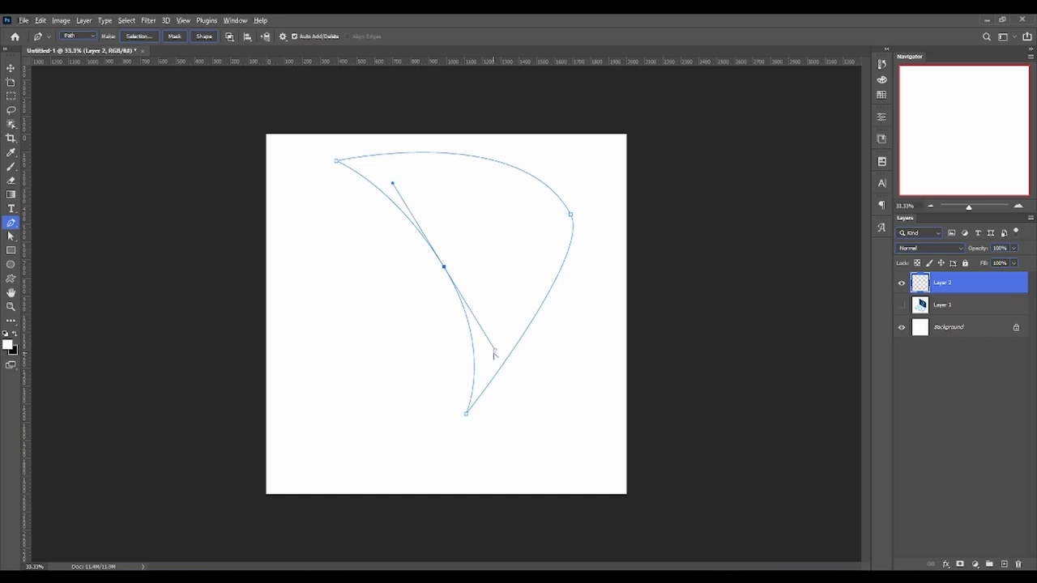
Refine the inner anchor's handles, load the path as a selection, then undo back to plain white
mouse_move(494, 354)
left_mouse_down()
mouse_move(434, 332)
mouse_move(476, 327)
left_mouse_up()
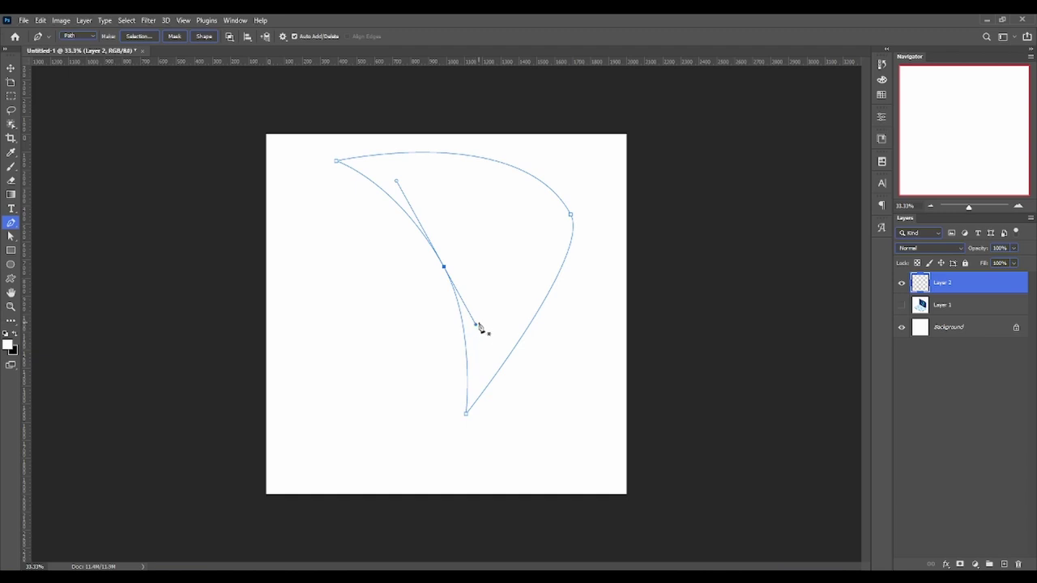
mouse_move(476, 327)
left_mouse_down()
mouse_move(453, 311)
mouse_move(366, 459)
mouse_move(400, 267)
mouse_move(381, 270)
left_mouse_up()
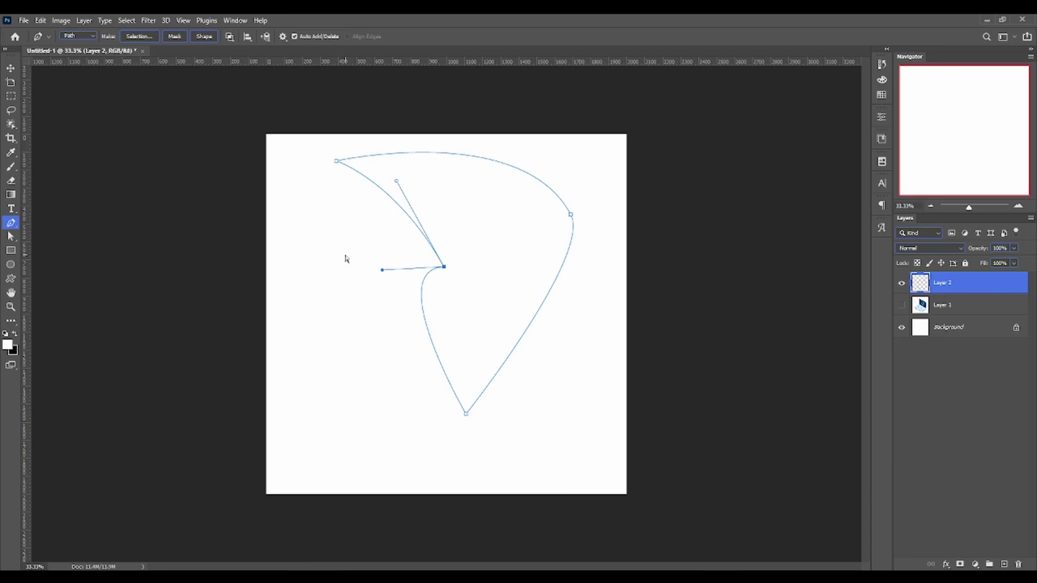
key("ctrl+Return")
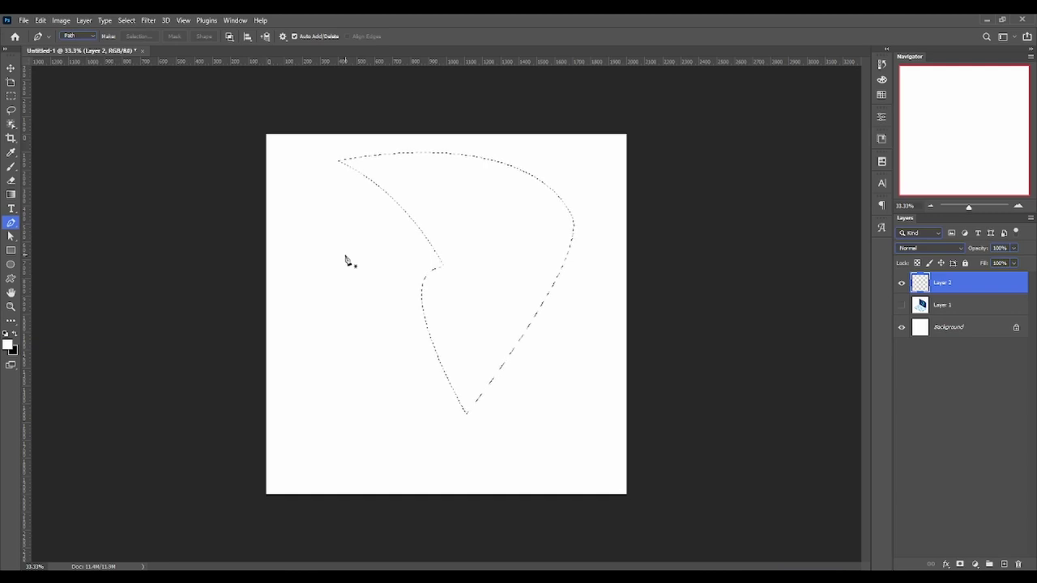
key("ctrl+z")
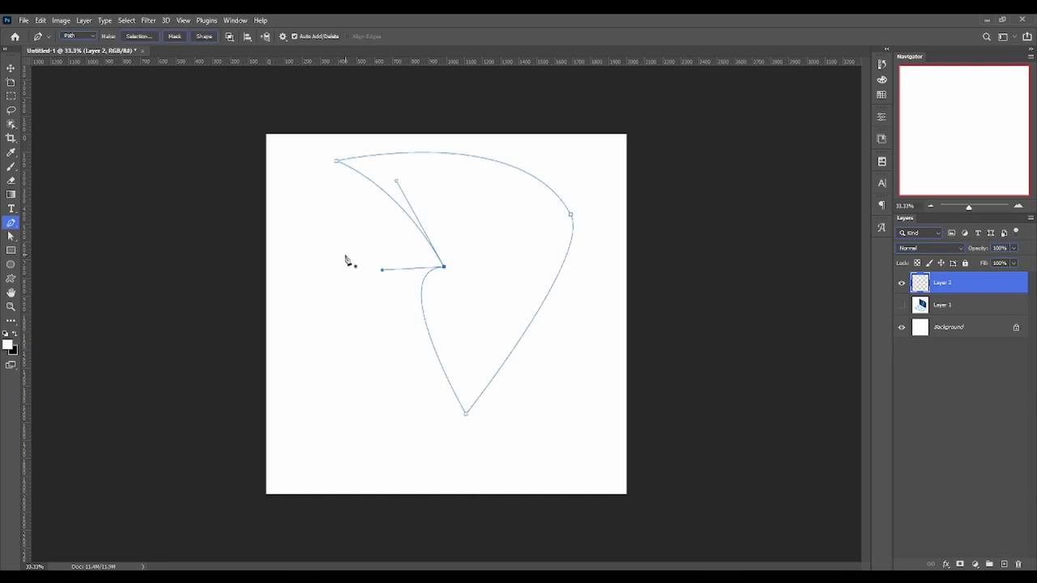
key("Delete")
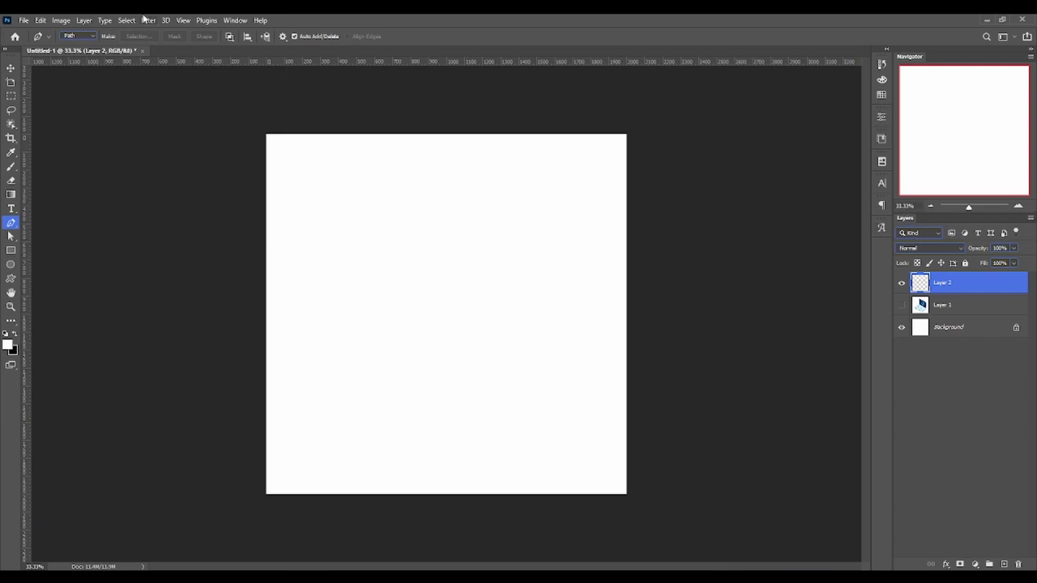
Open the Paths panel from the Window menu, dock it with Layers, and select Work Path
left_click(243, 19)
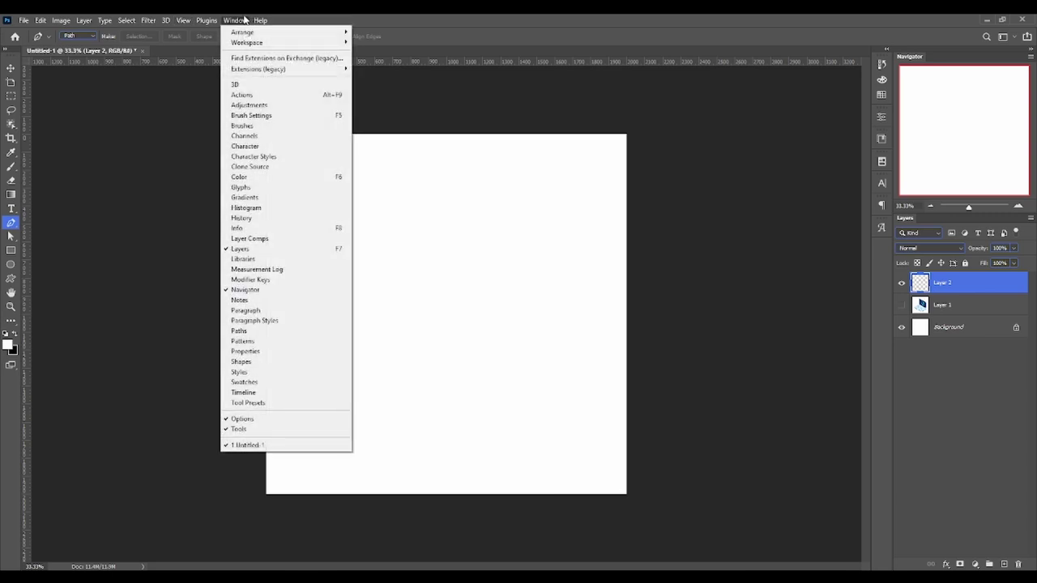
left_click(251, 331)
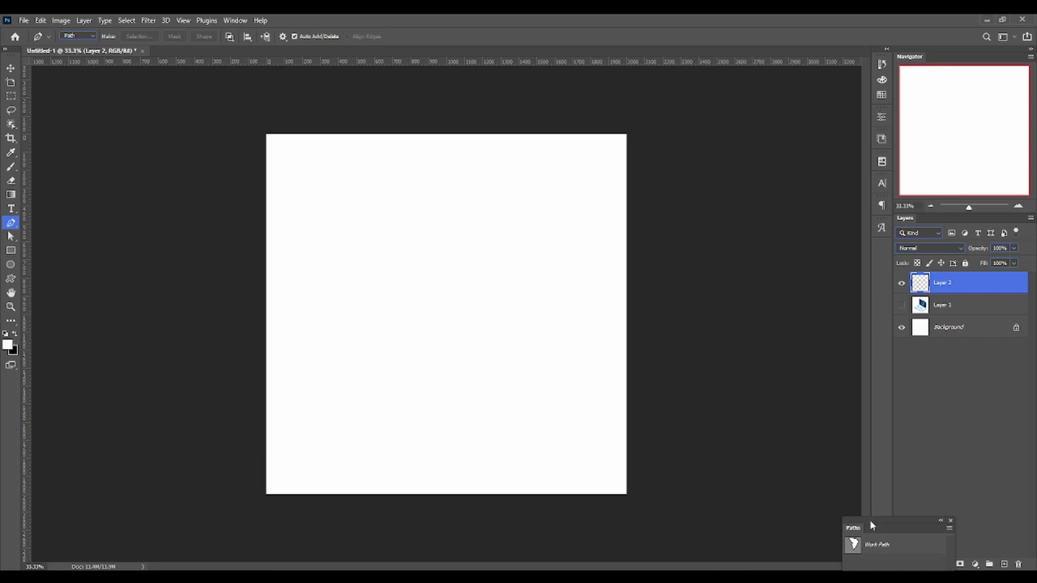
left_click_drag(857, 531, 958, 220)
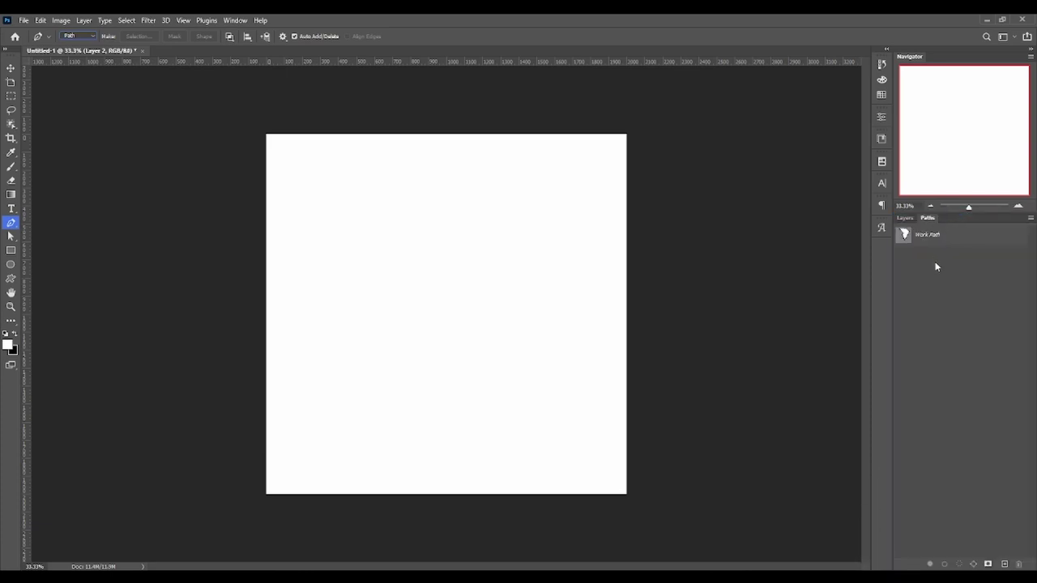
left_click(954, 241)
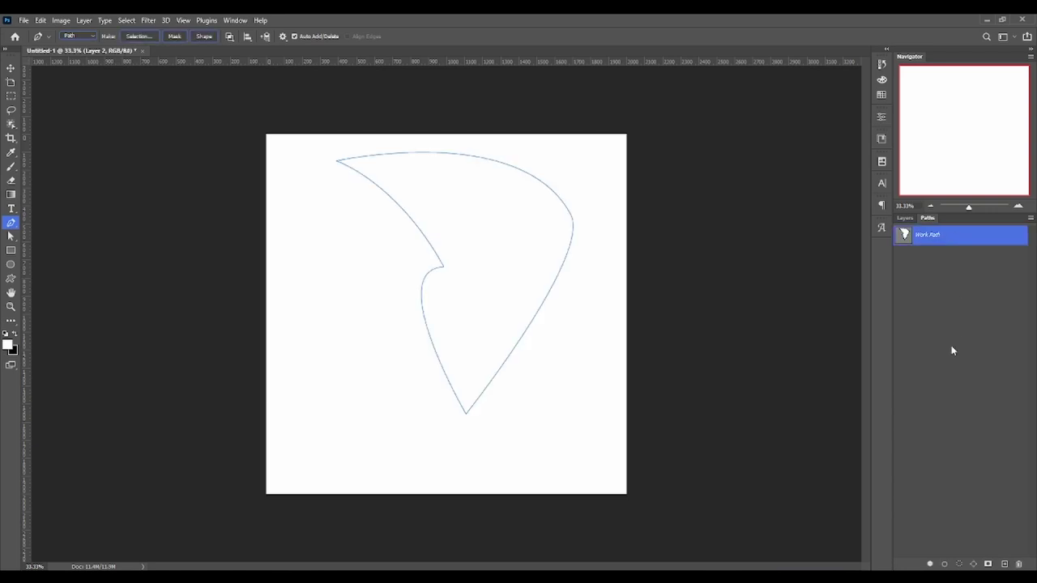
Load Work Path as a selection and deselect it, twice over
key("ctrl+Return")
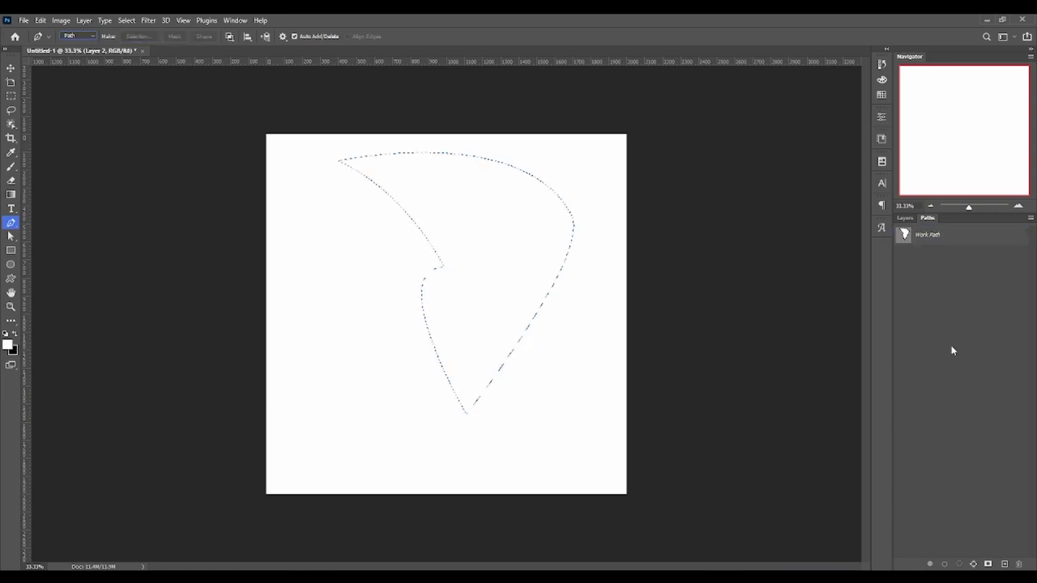
key("ctrl+d")
left_click(956, 234)
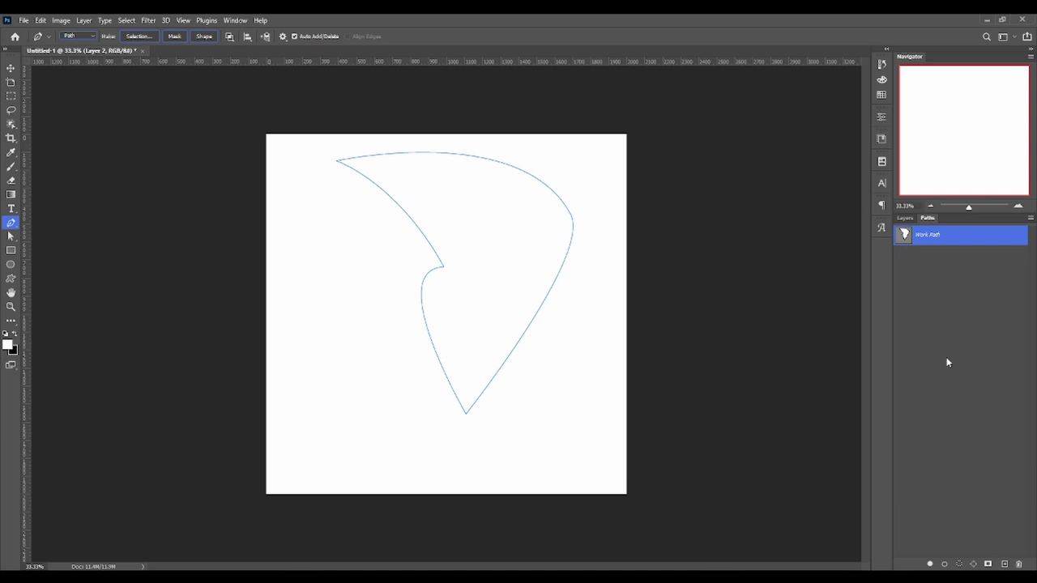
key("ctrl+Return")
key("ctrl+d")
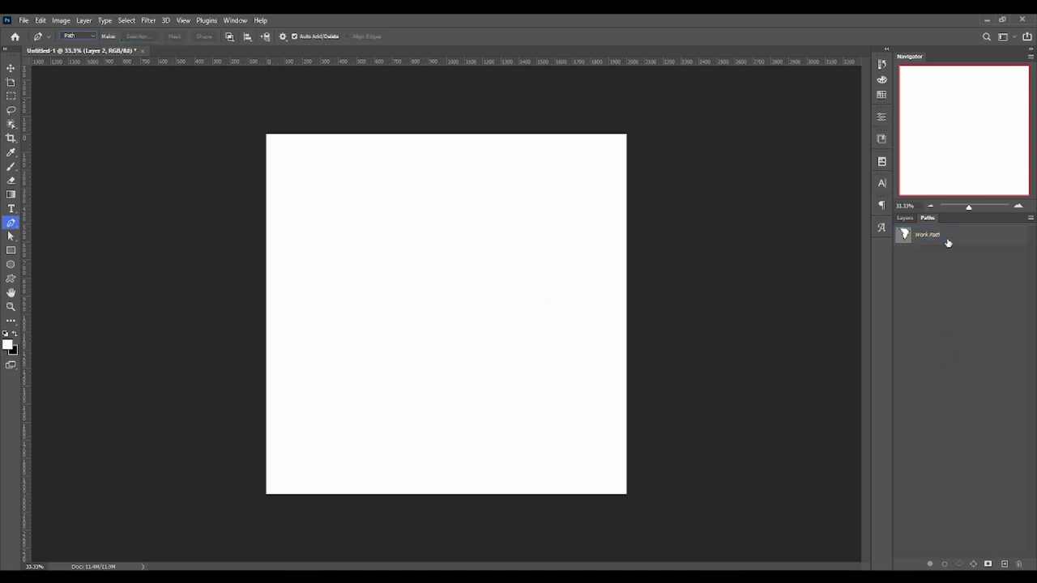
left_click(948, 237)
Create Layer 2 copy, load and clear the path selection, and show Work Path again
key("ctrl+j")
key("ctrl+Return")
key("ctrl+d")
left_click(928, 234)
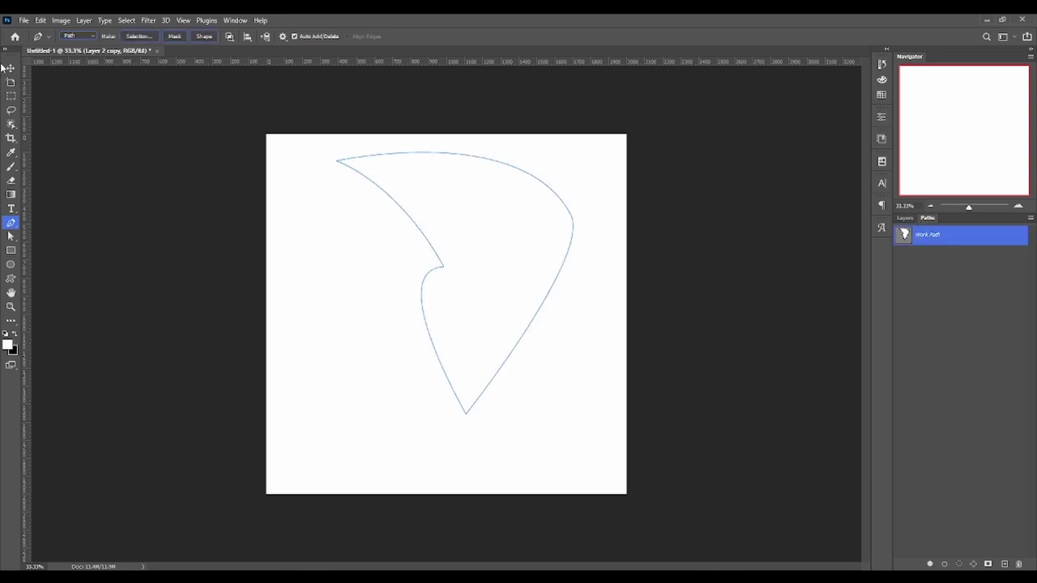
key("v")
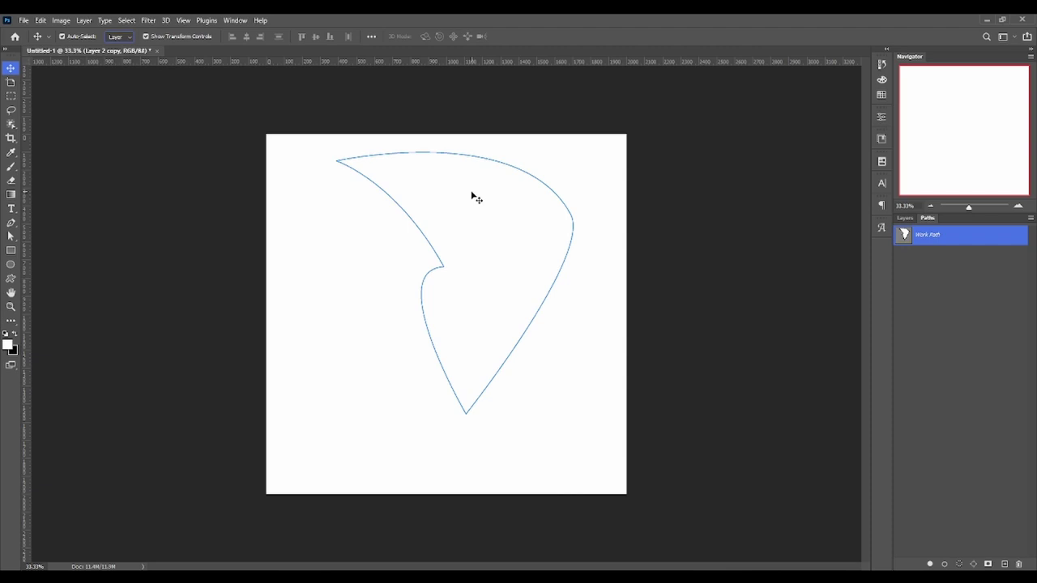
Drag the Work Path with the Path Selection tool, leaving it lower right on the canvas
right_click(11, 236)
left_click(47, 243)
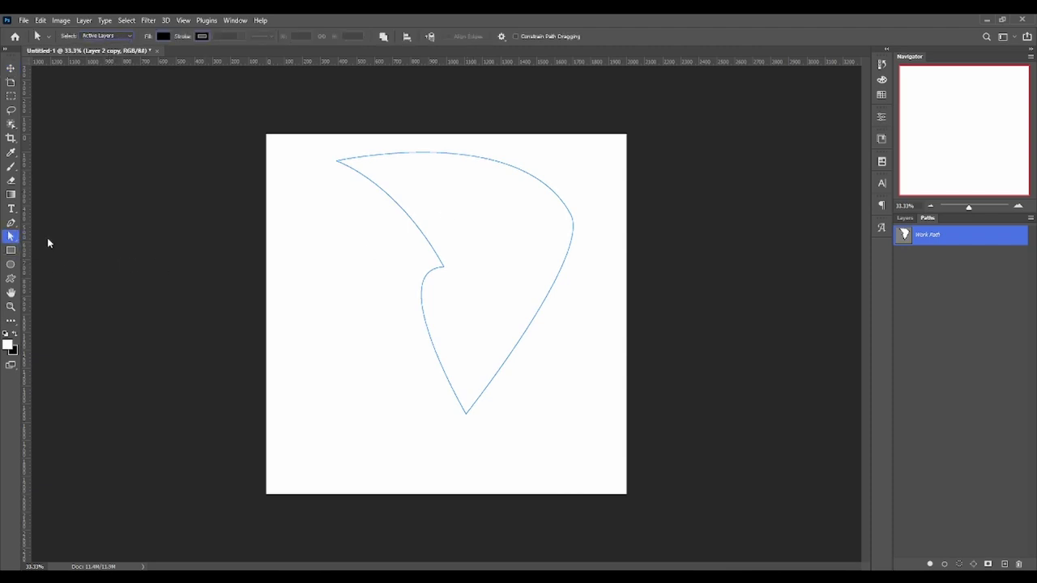
left_click_drag(470, 236, 328, 190)
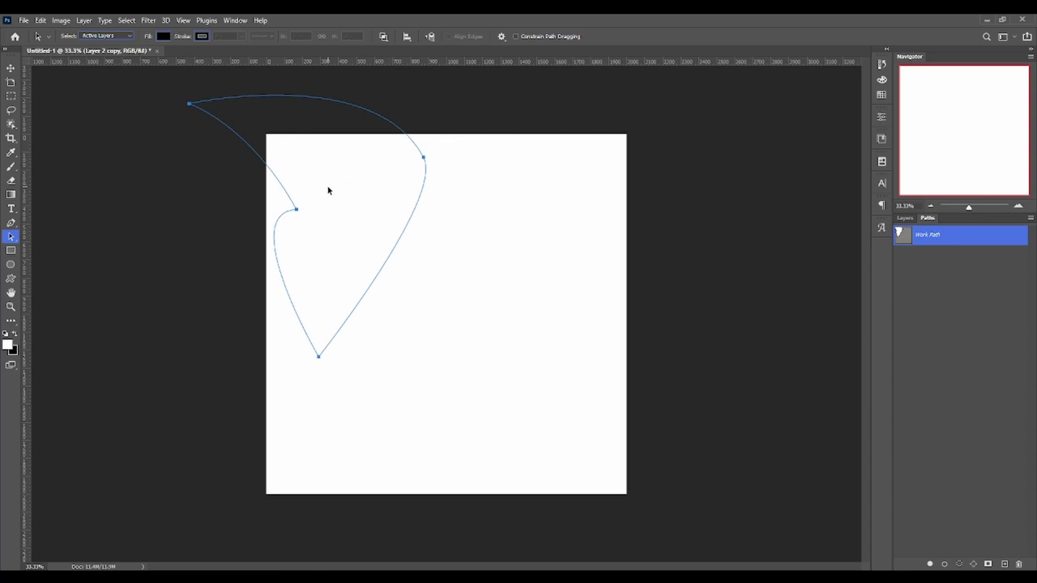
key("ctrl+Return")
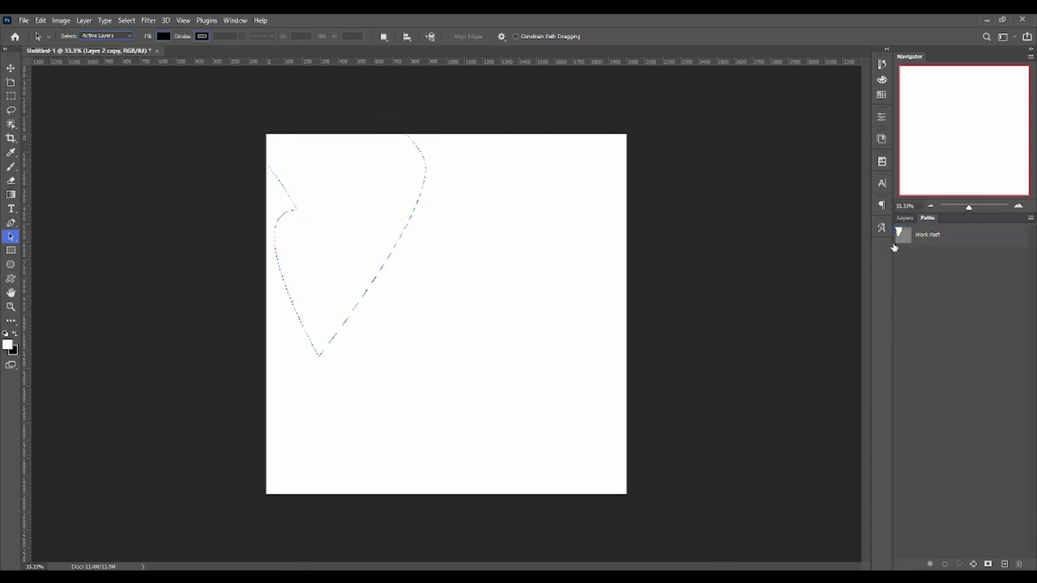
left_click(927, 236)
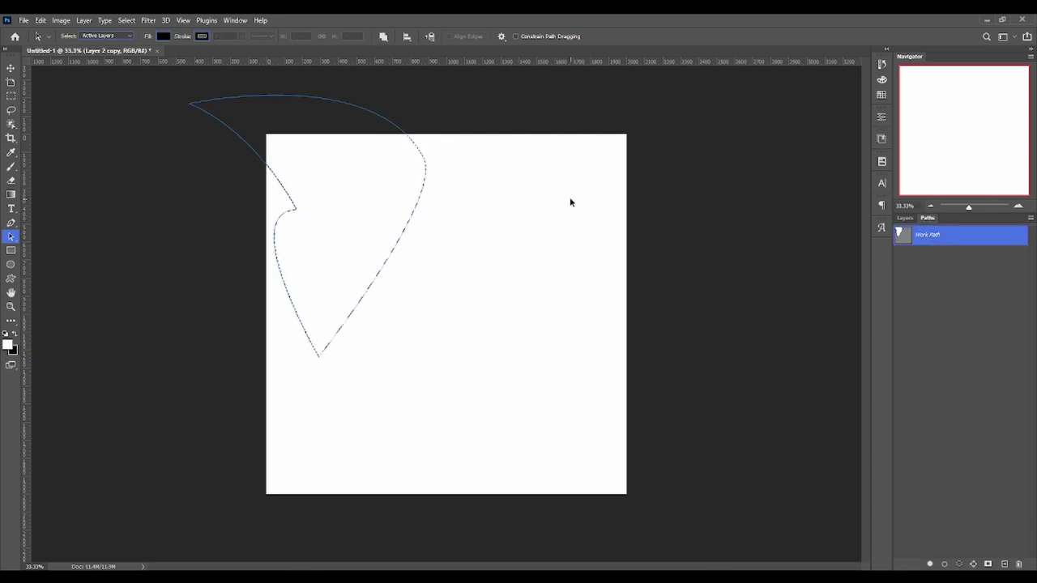
key("ctrl+d")
left_click_drag(391, 178, 639, 282)
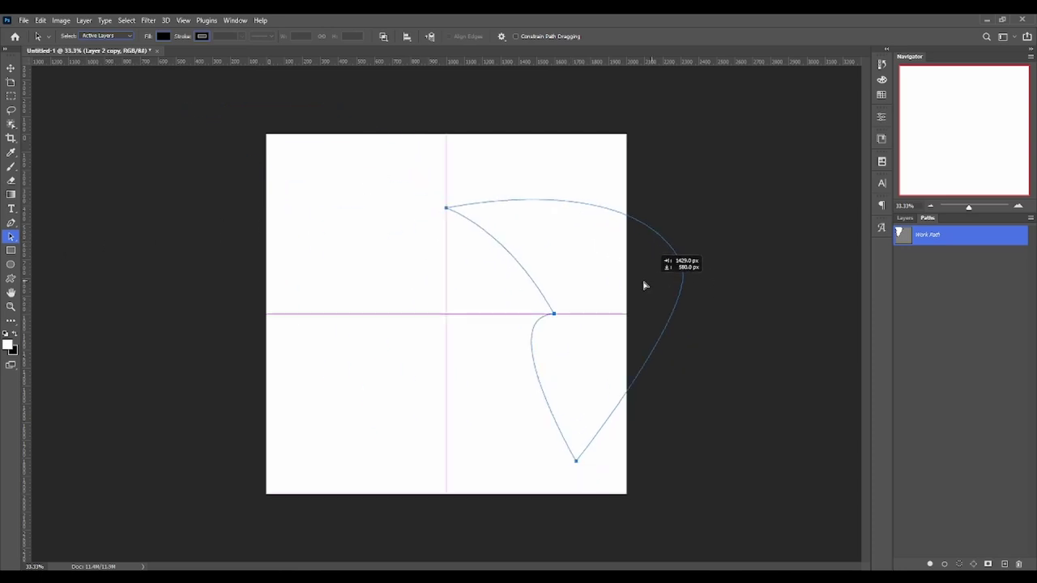
Return to the Layers list and delete Layer 2 copy and Layer 2
left_click(906, 218)
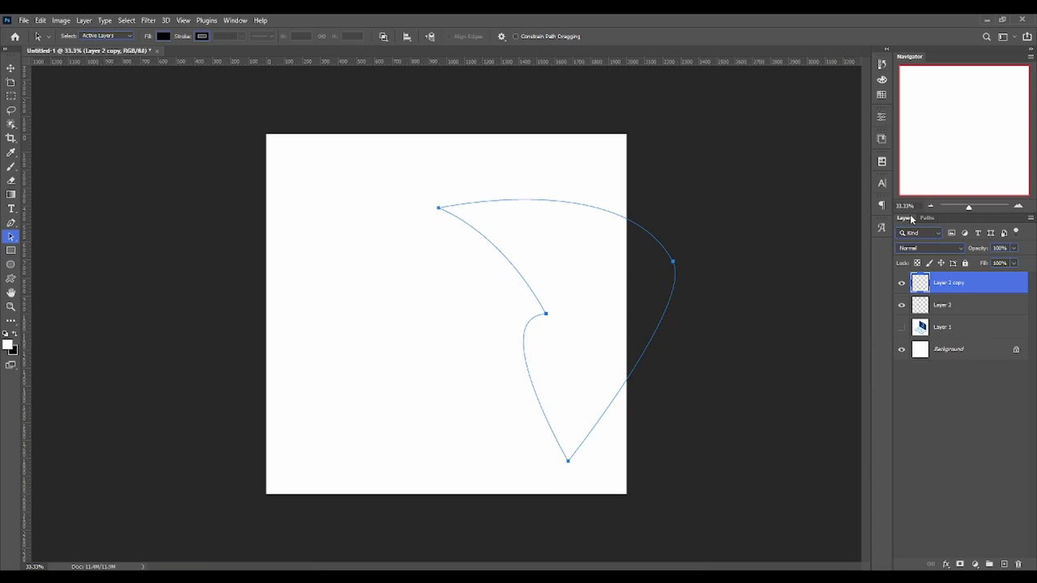
key("Escape")
key("Delete")
key("Delete")
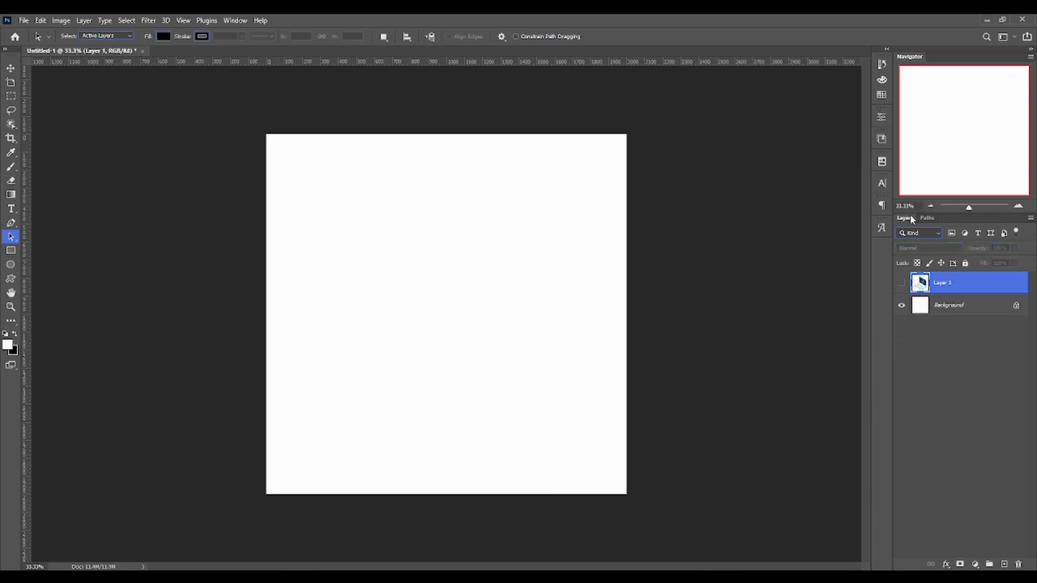
Unhide the laptop, pen a curved three-anchor closed path, load it as a selection, add Layer 2
left_click(902, 283)
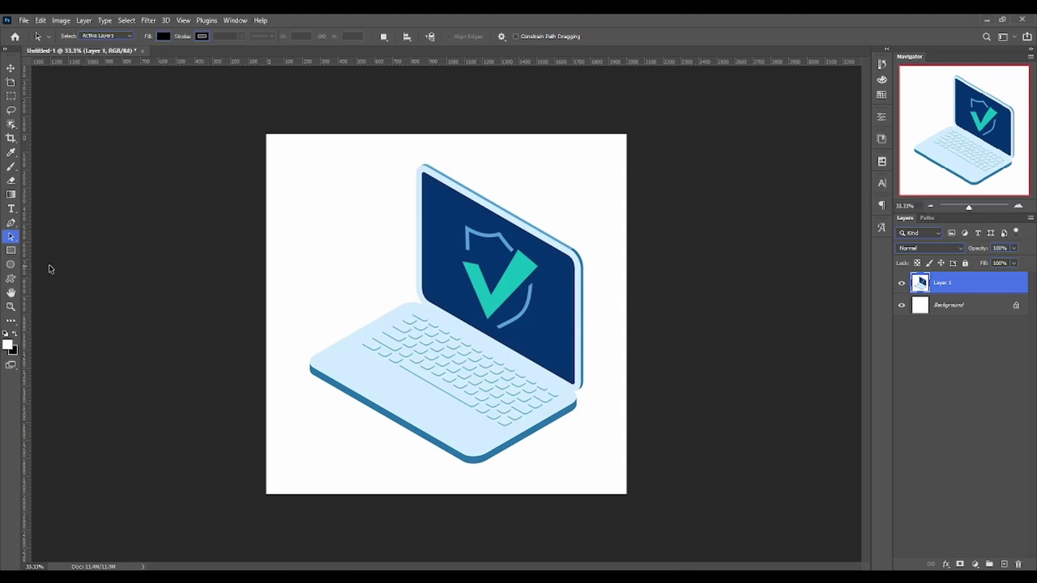
left_click(11, 226)
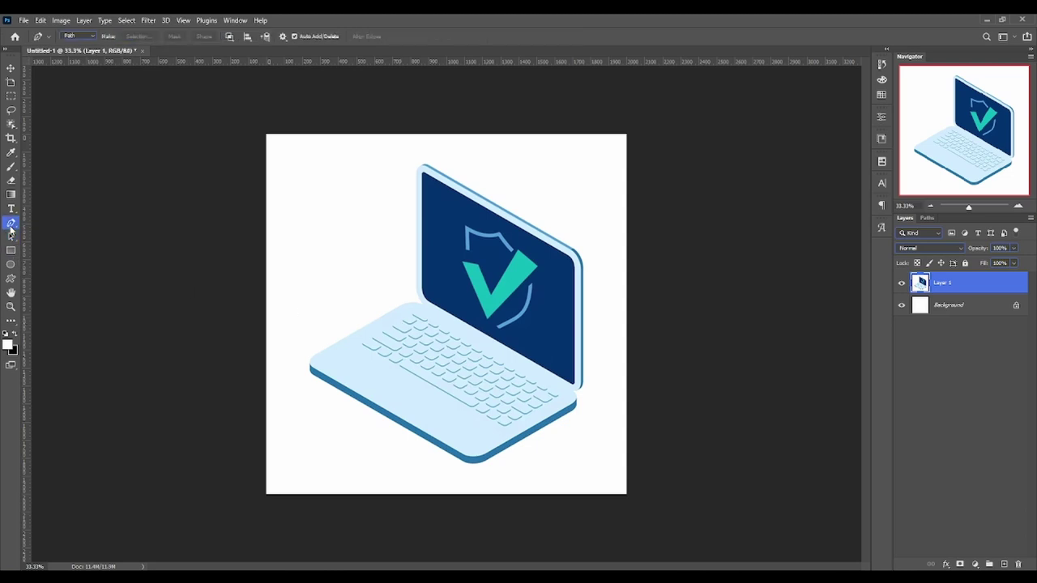
left_click(302, 162)
left_click_drag(307, 320, 324, 433)
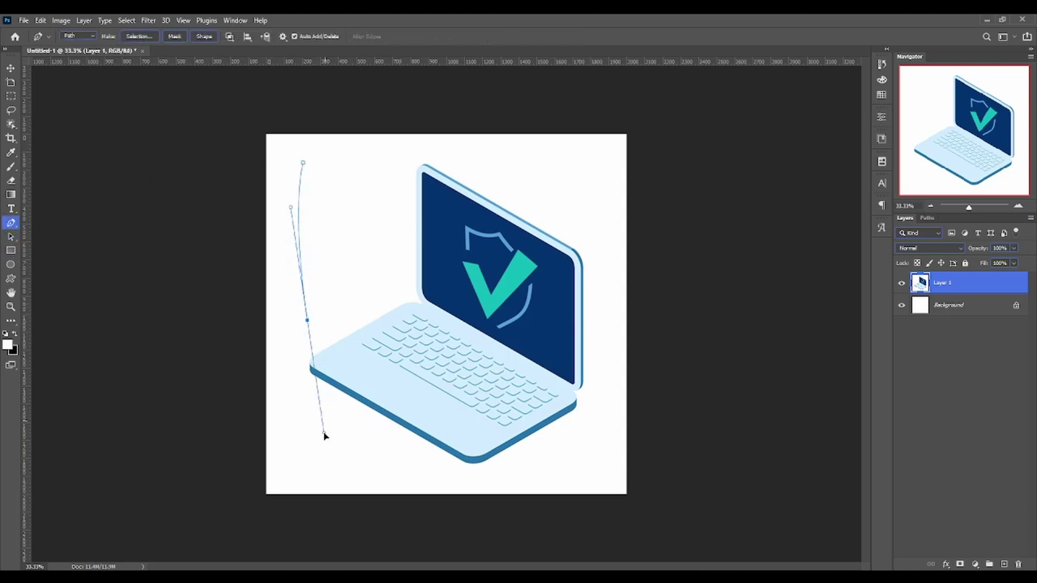
left_click_drag(501, 172, 426, 143)
left_click(303, 163)
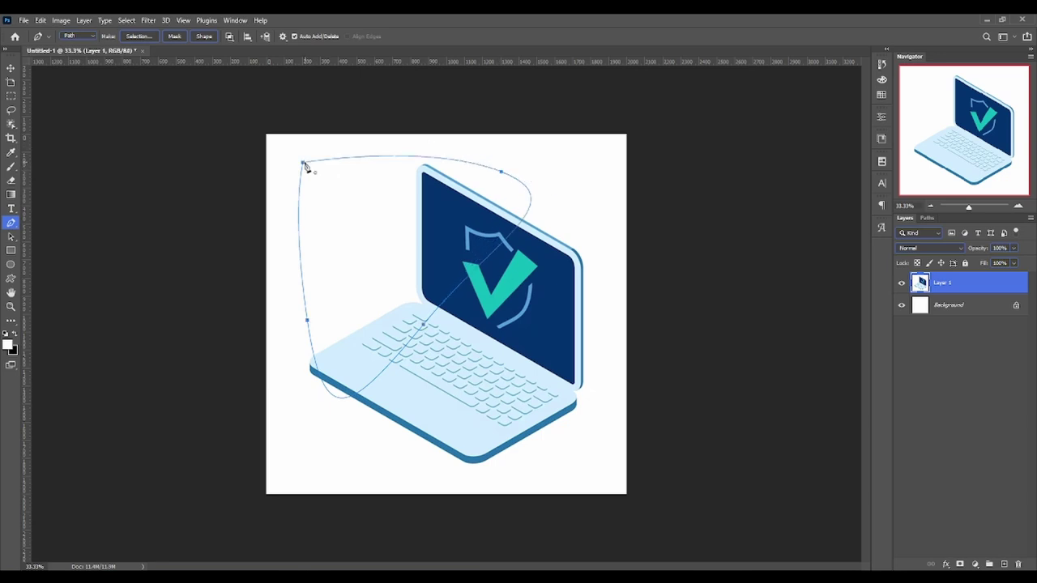
key("ctrl+Return")
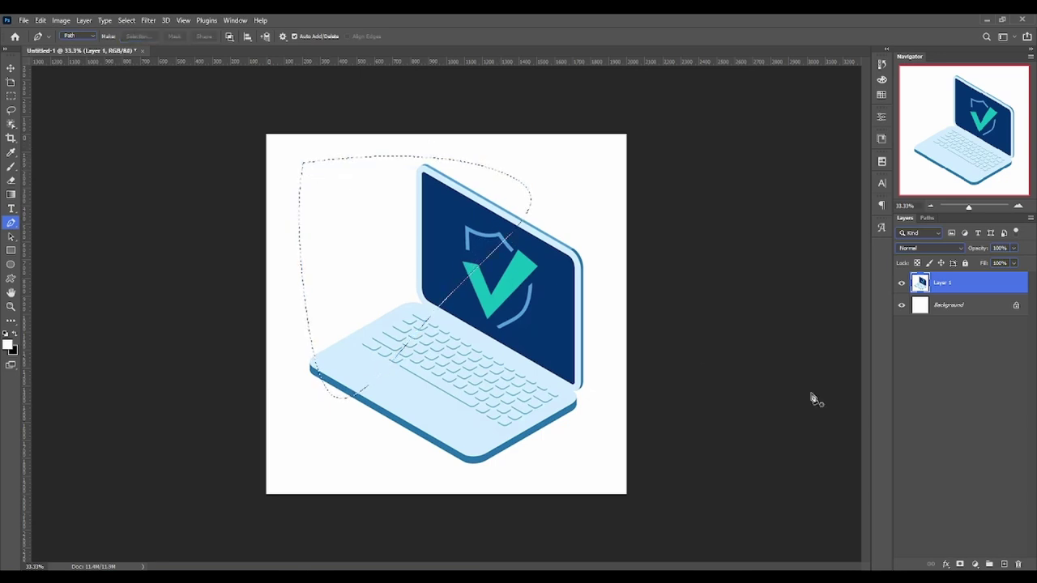
left_click(1003, 564)
Paint the curved selection black with the Brush tool
key("b")
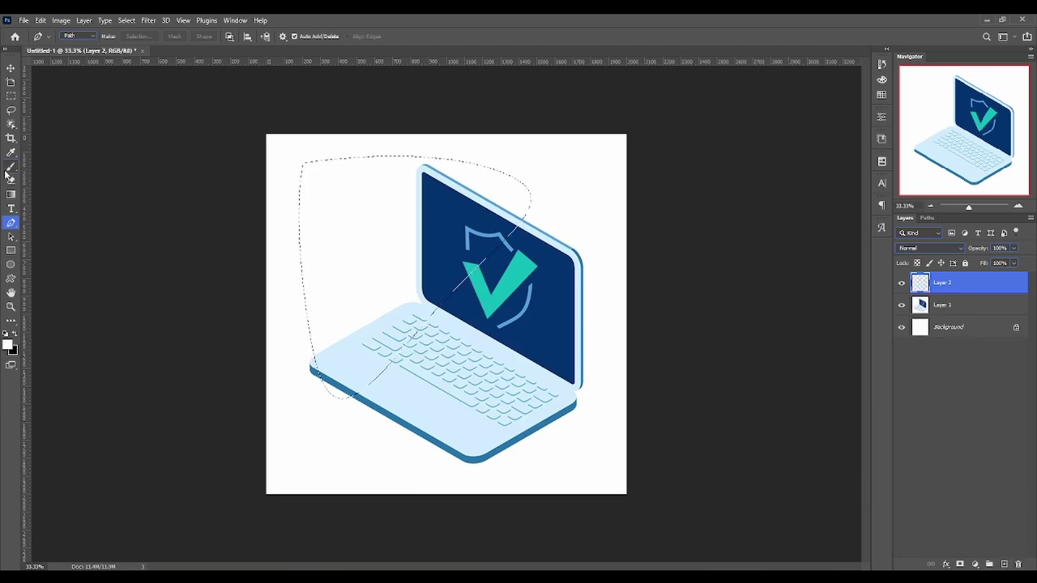
mouse_move(490, 270)
left_mouse_down()
mouse_move(478, 173)
mouse_move(370, 196)
mouse_move(642, 233)
left_mouse_up()
key("x")
left_click(488, 186)
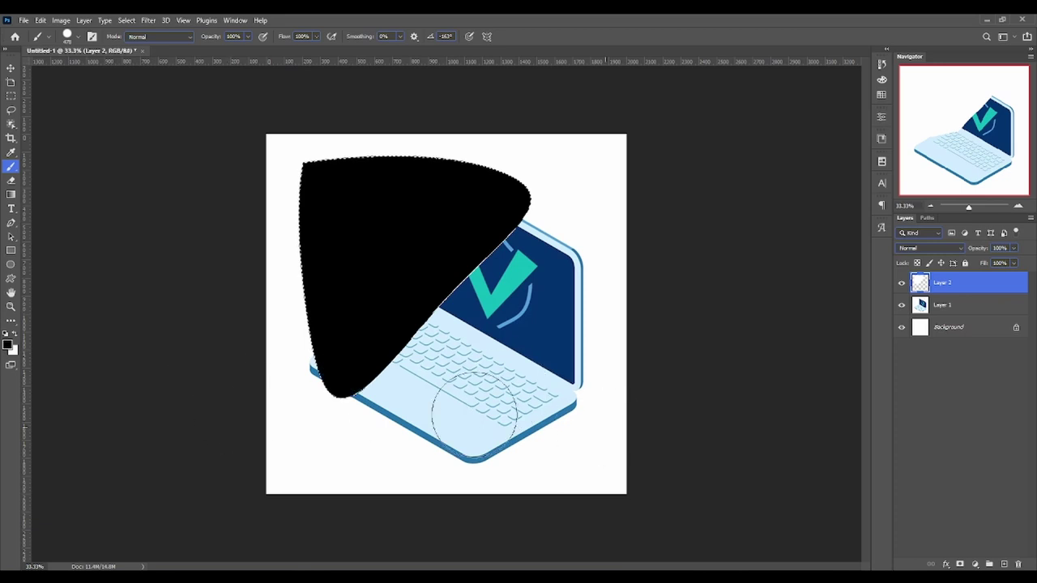
Move the black shape right and back, then scale it up and commit
left_click(6, 70)
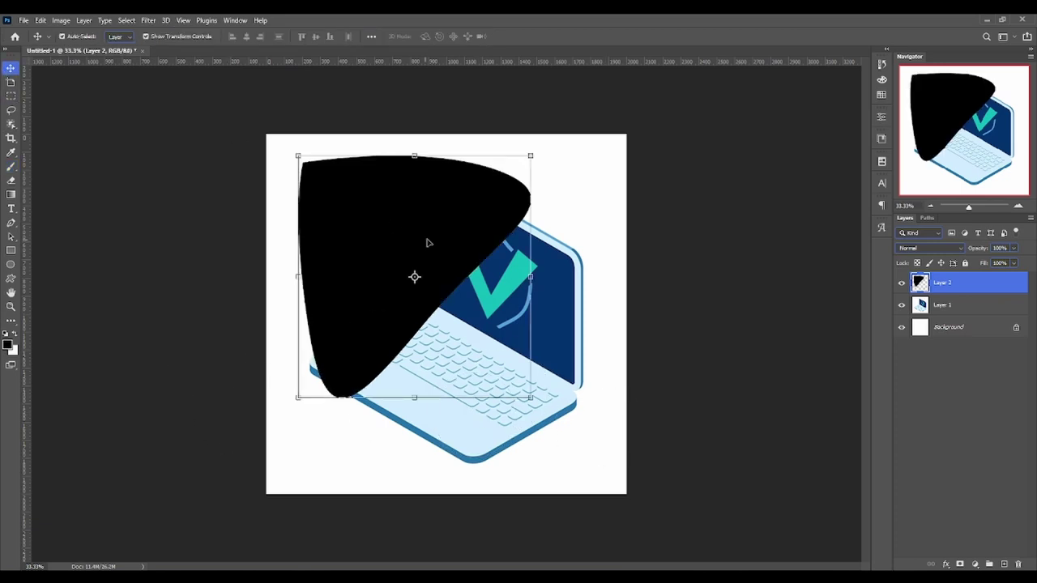
left_click_drag(428, 241, 513, 240)
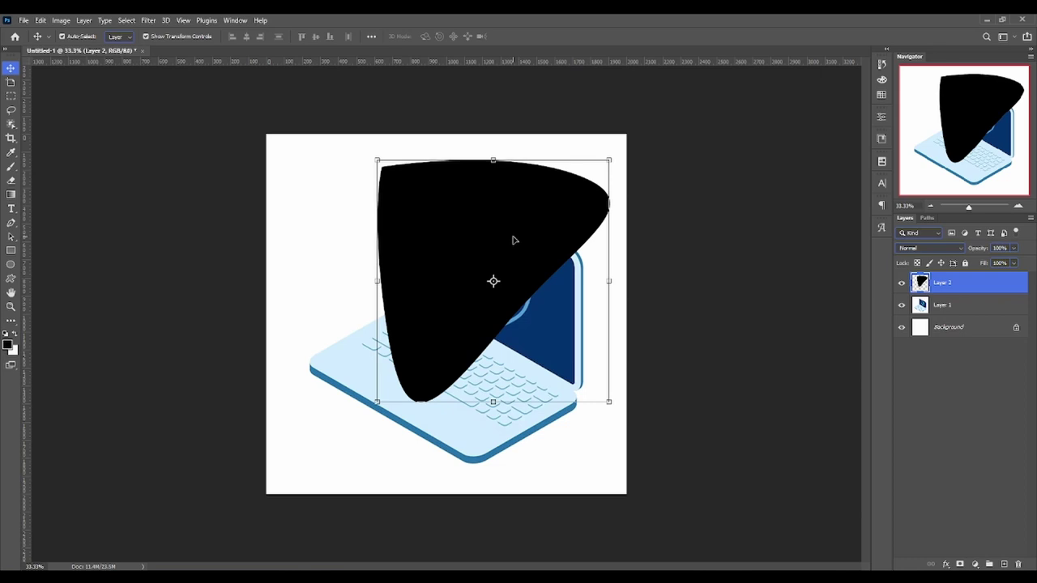
mouse_move(513, 240)
left_mouse_down()
mouse_move(345, 267)
mouse_move(438, 234)
left_mouse_up()
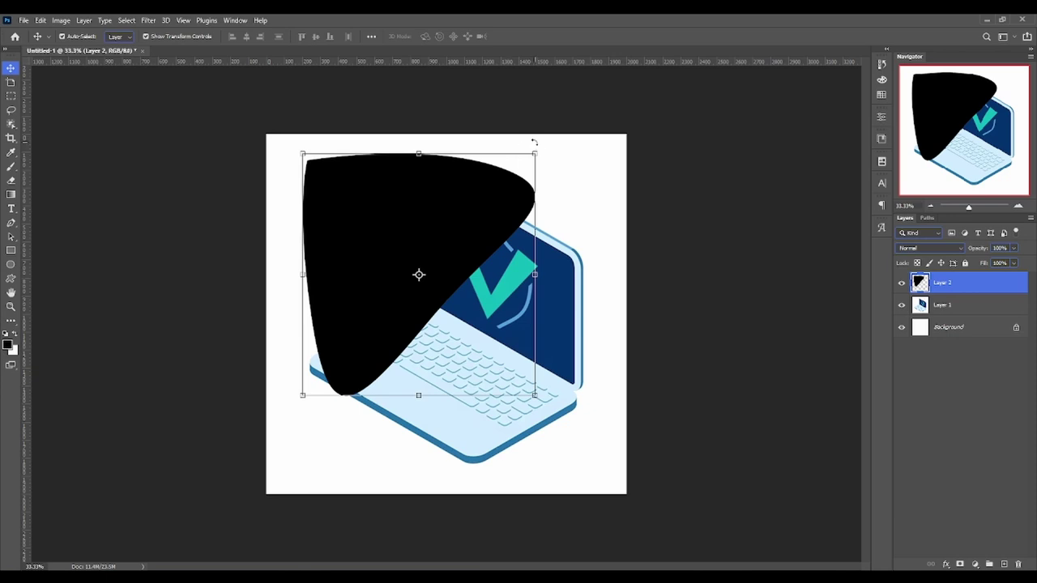
mouse_move(534, 152)
left_mouse_down()
mouse_move(419, 246)
mouse_move(620, 181)
mouse_move(616, 196)
left_mouse_up()
key("Return")
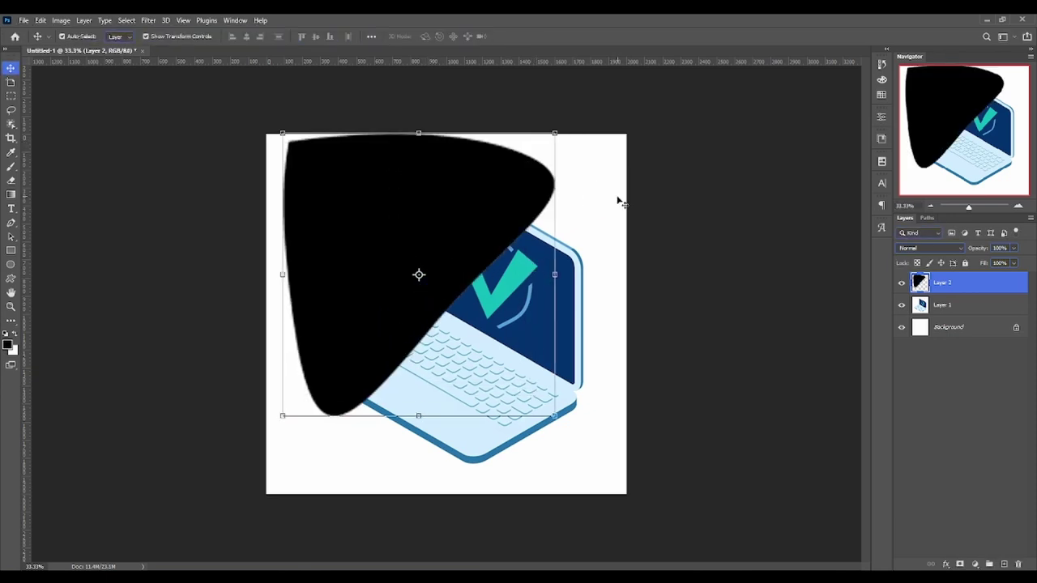
Zoom in to inspect the shape's edge, undo and redo it, then delete the black shape layer
scroll(512, 156, "up", 2)
scroll(534, 130, "down", 1)
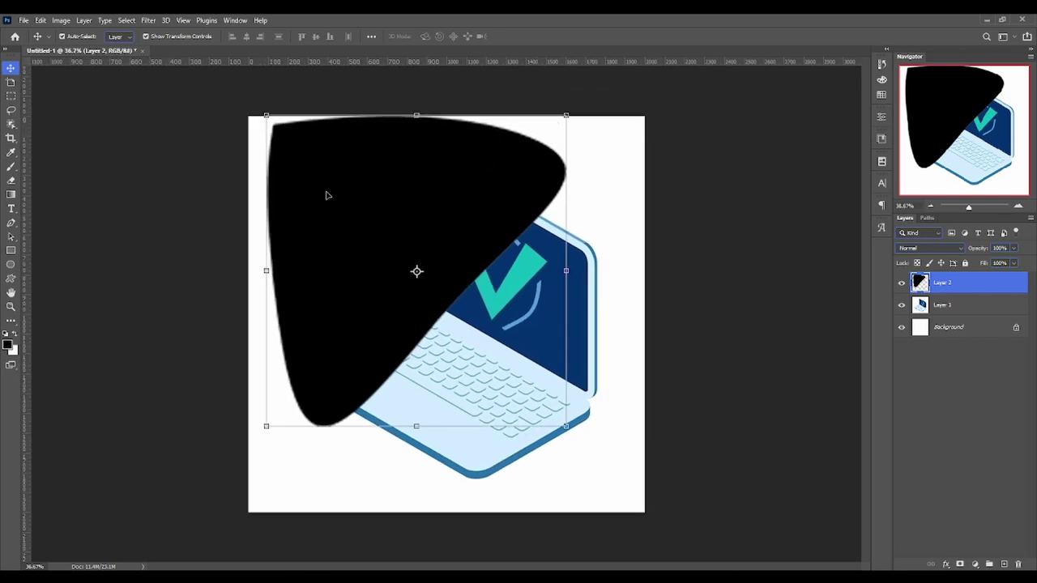
key("z")
left_click_drag(615, 130, 680, 133)
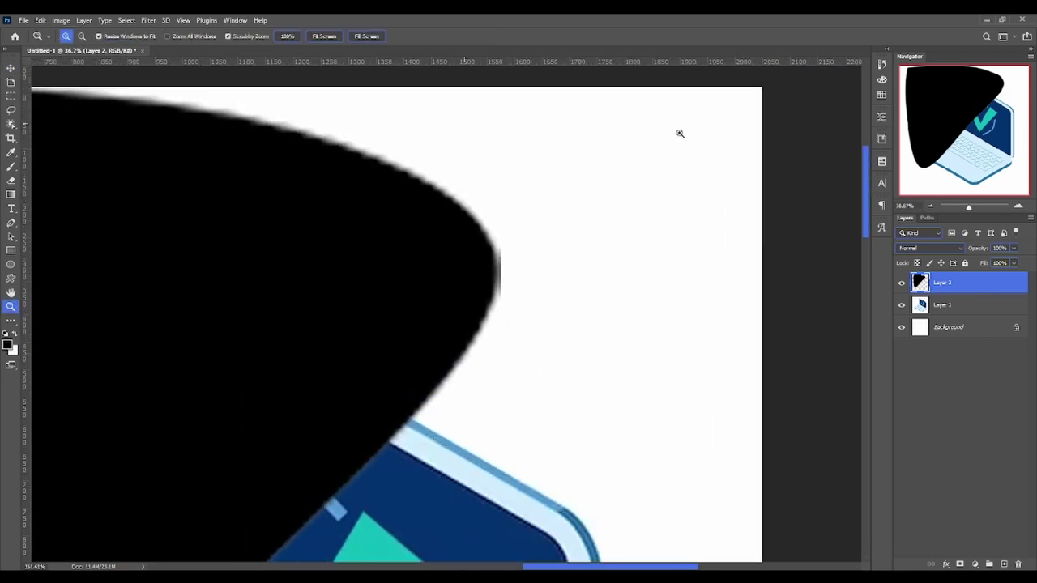
key("ctrl+0")
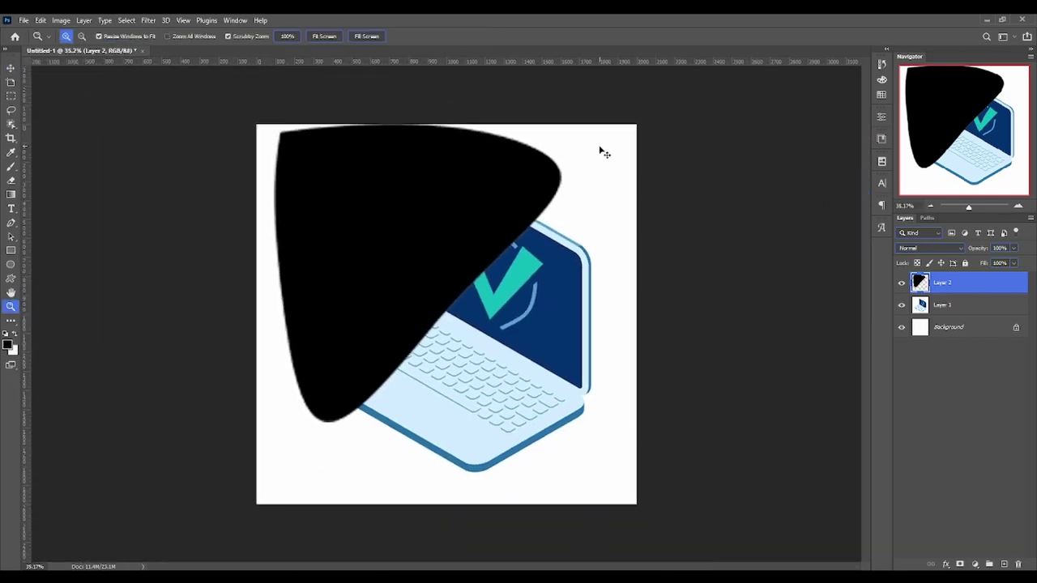
scroll(601, 149, "up", 3)
key("ctrl+z")
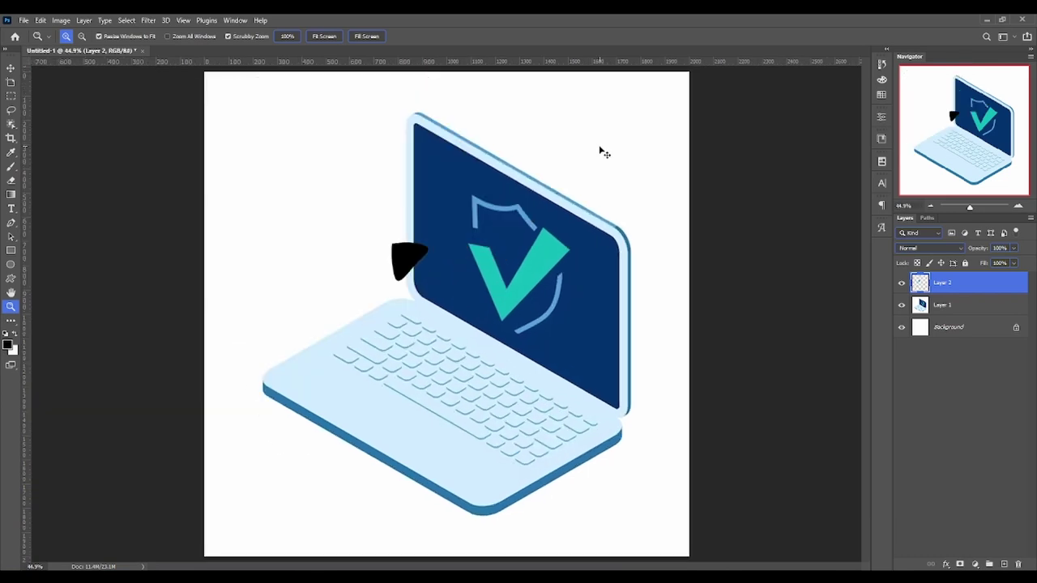
key("ctrl+shift+z")
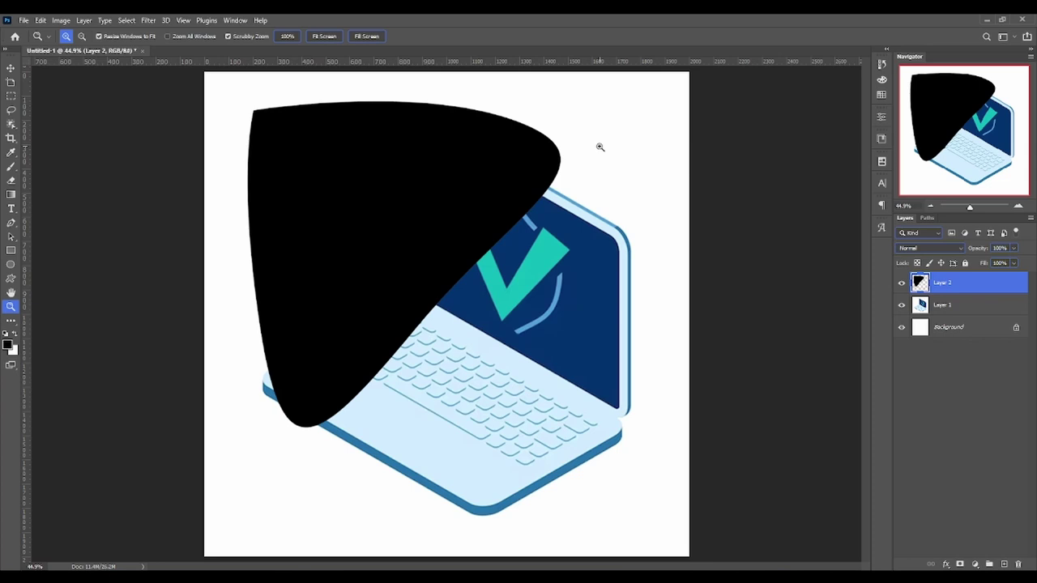
key("Delete")
Show the Work Path outline from the Paths list, then go back to the layers
left_click(927, 218)
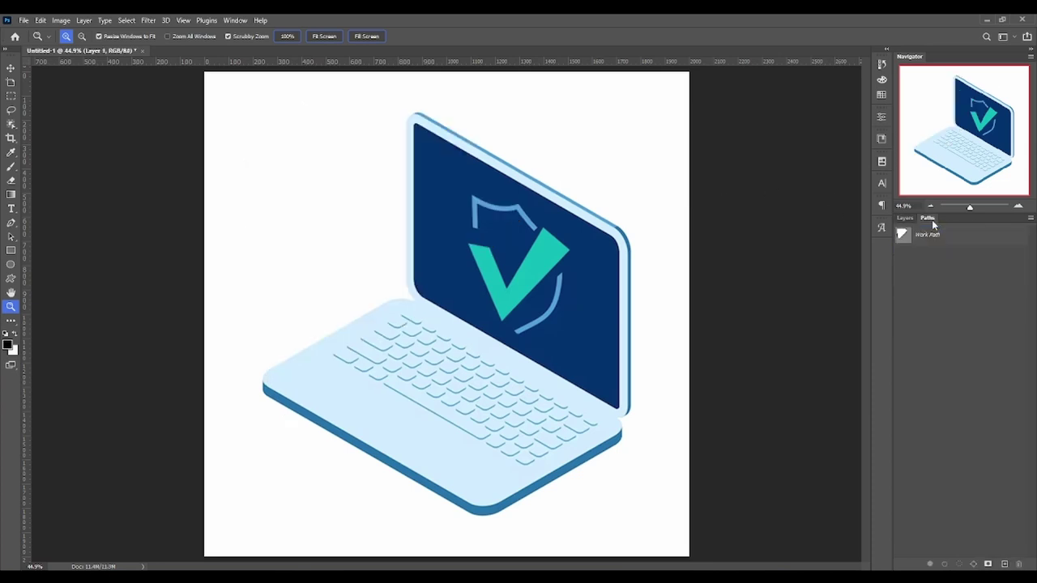
left_click(932, 235)
left_click(905, 217)
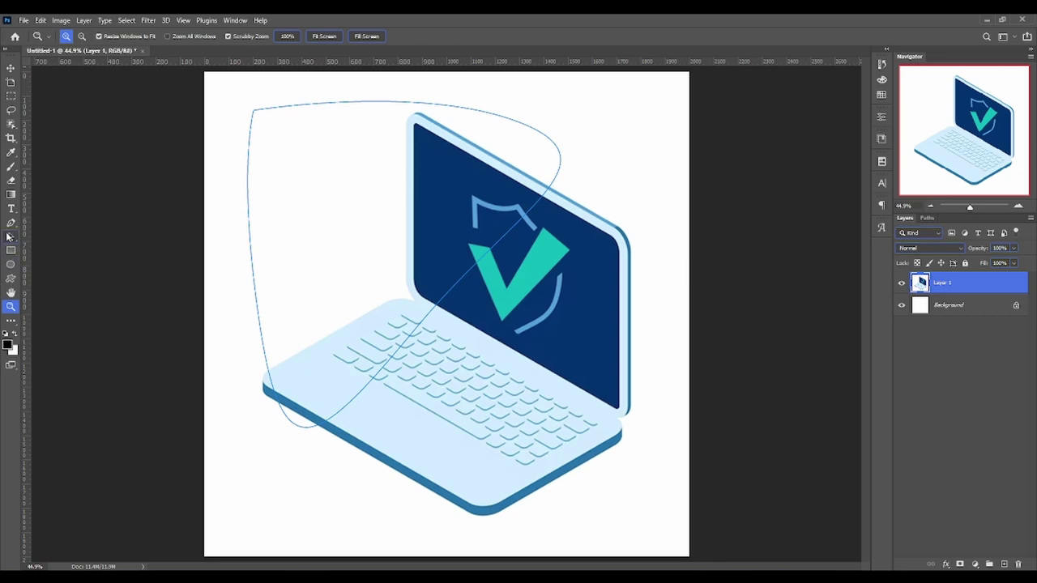
Select the Pen tool, try Shape mode, then set it back to Path mode with Work Path selected
left_click(10, 228)
left_click(81, 36)
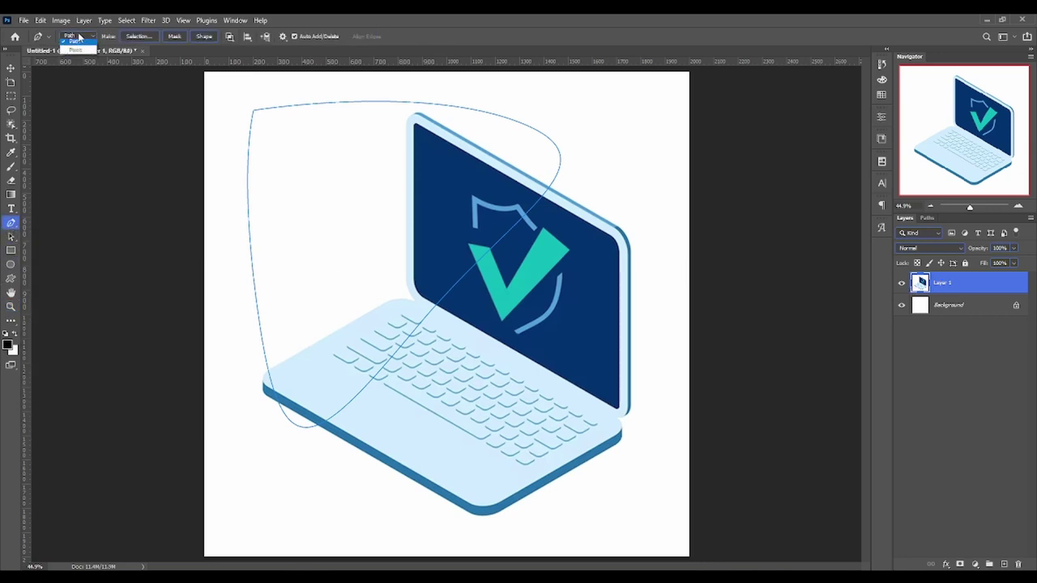
left_click(75, 44)
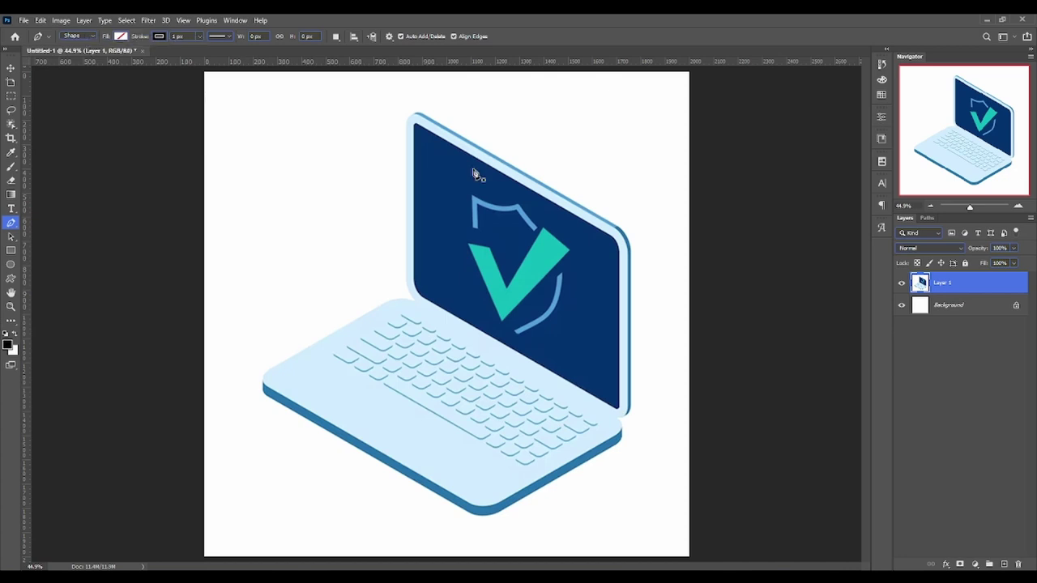
left_click(925, 217)
left_click(929, 235)
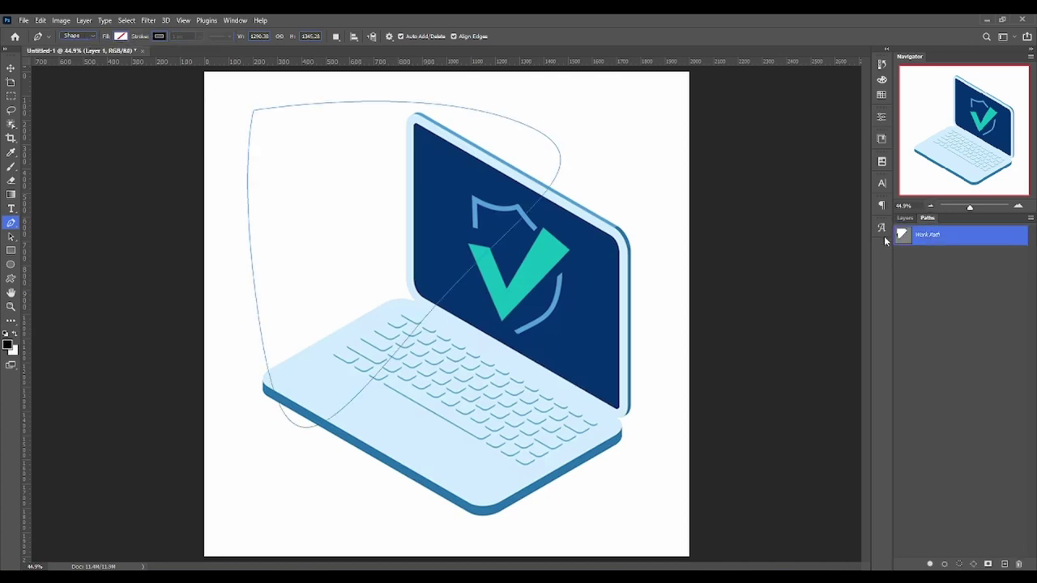
left_click(89, 37)
left_click(75, 53)
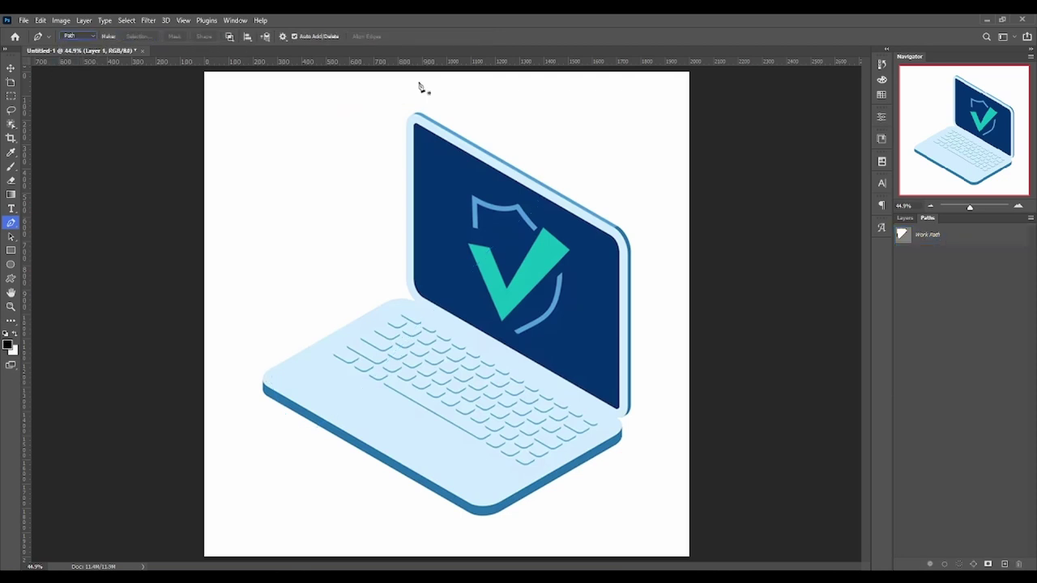
Convert the selected Work Path into a new Shape 1 layer
left_click(930, 235)
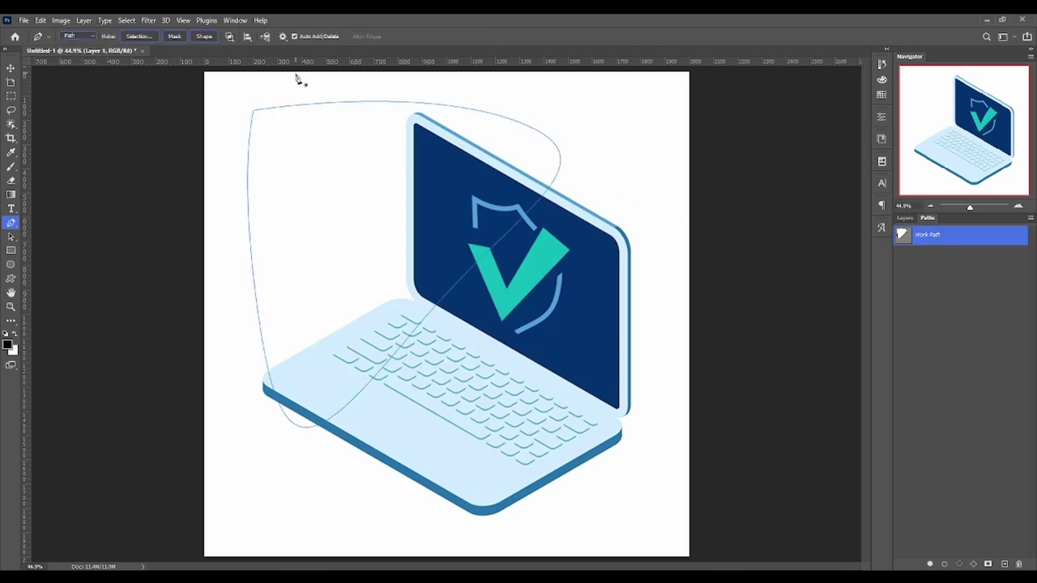
left_click(204, 36)
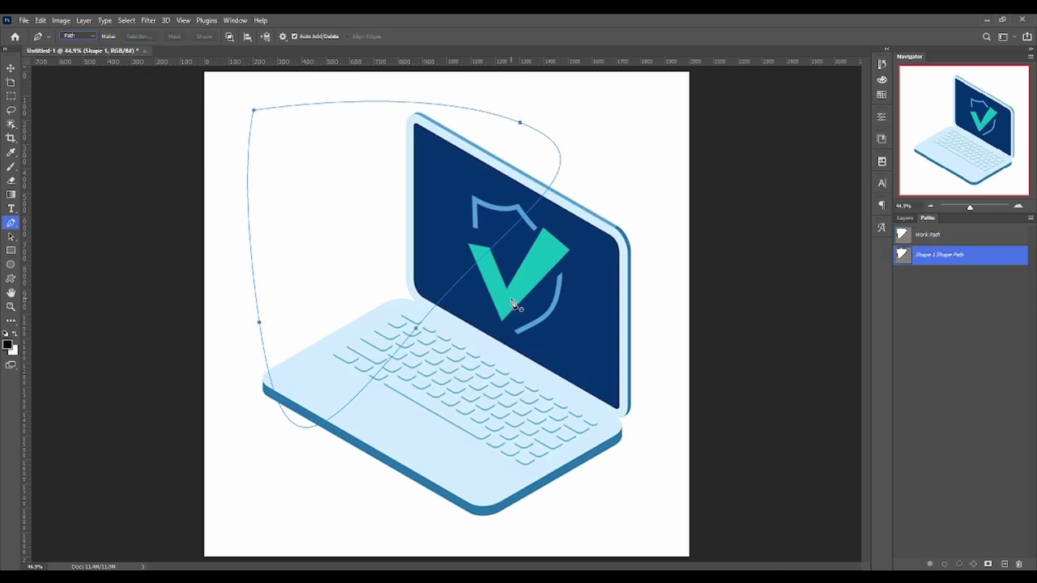
left_click(911, 219)
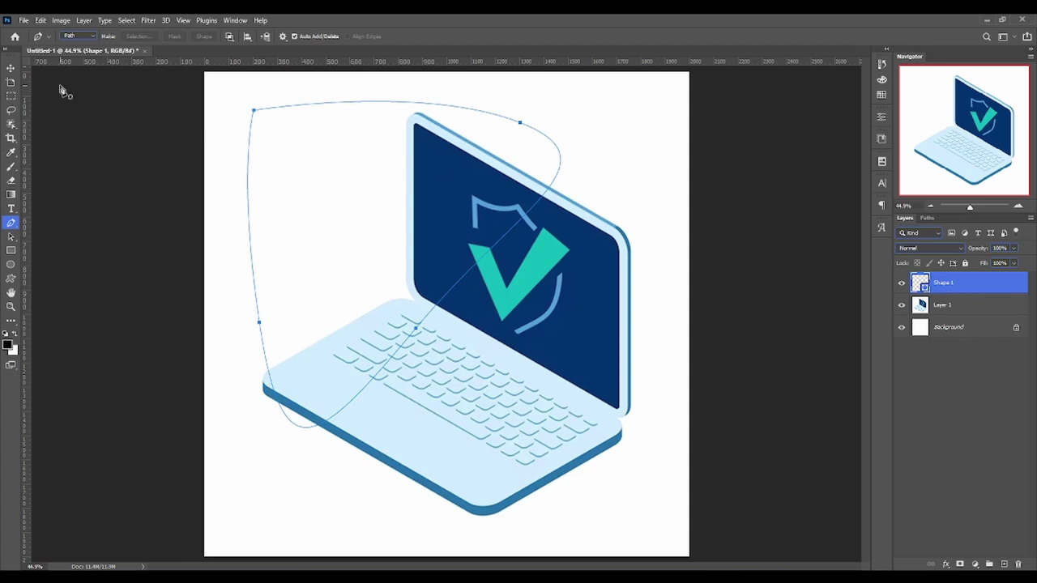
Try magenta, cyan, blue and a leaf pattern as Shape 1's fill, settling on a white-to-black gradient
left_click(70, 36)
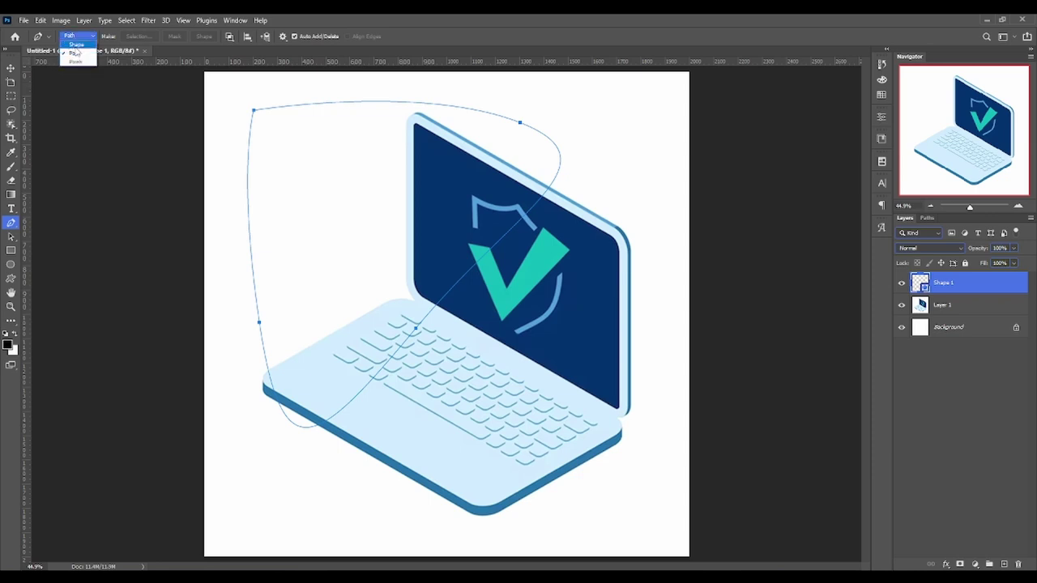
left_click(75, 43)
left_click(120, 36)
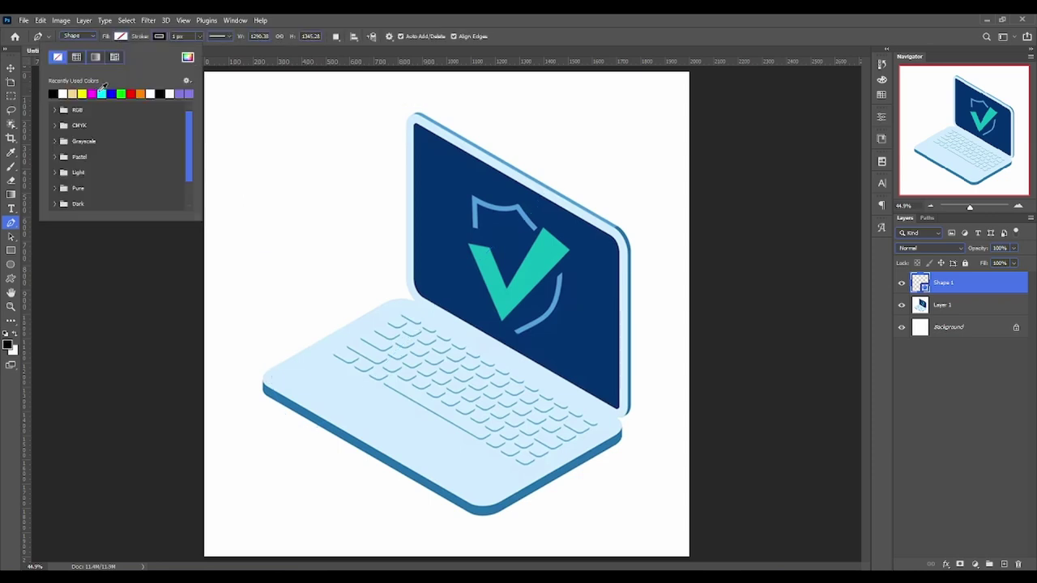
left_click(93, 92)
left_click(102, 92)
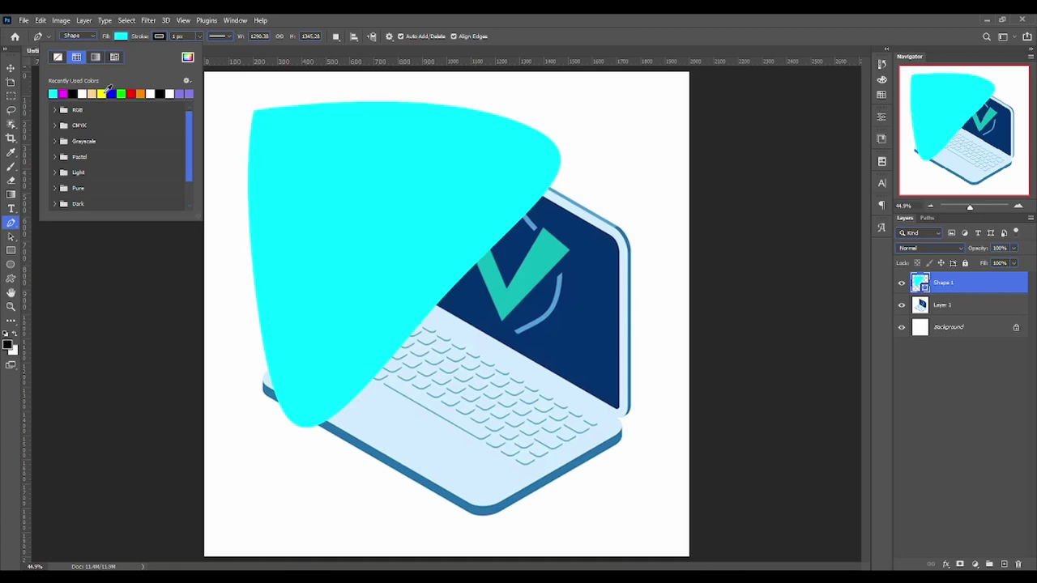
left_click(111, 92)
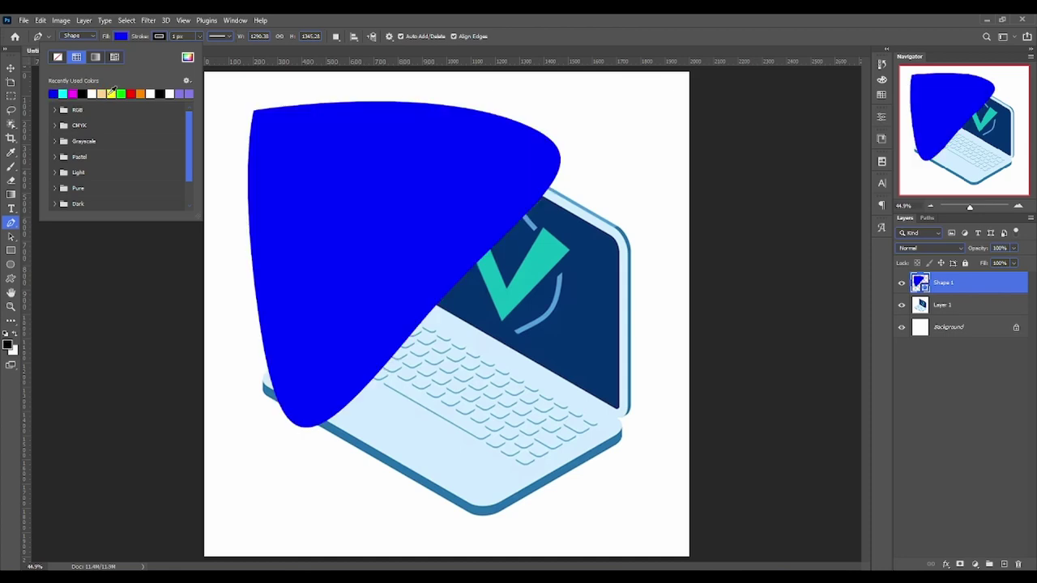
left_click(95, 58)
left_click(114, 57)
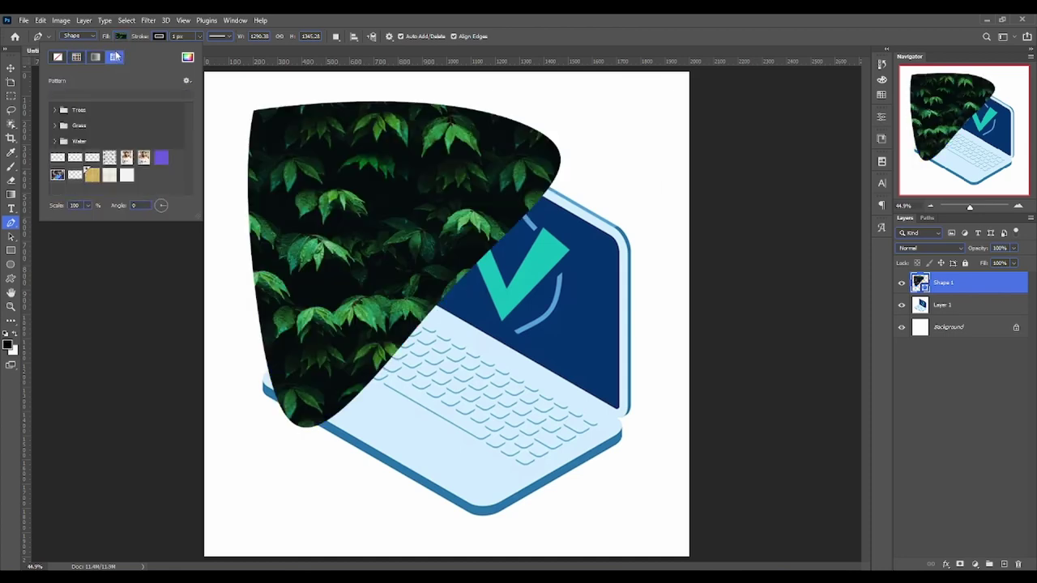
left_click(96, 56)
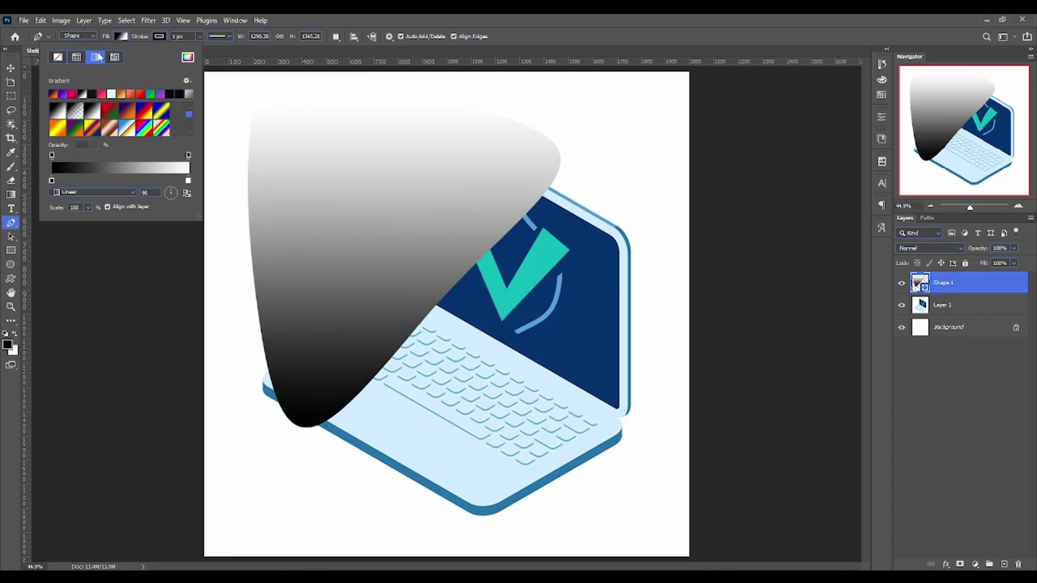
left_click(154, 37)
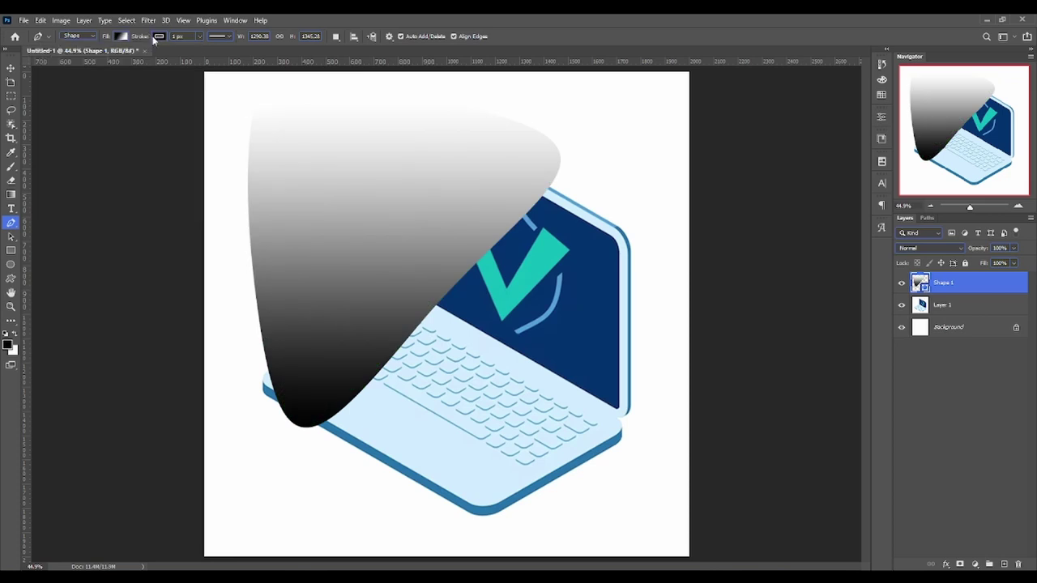
left_click(154, 38)
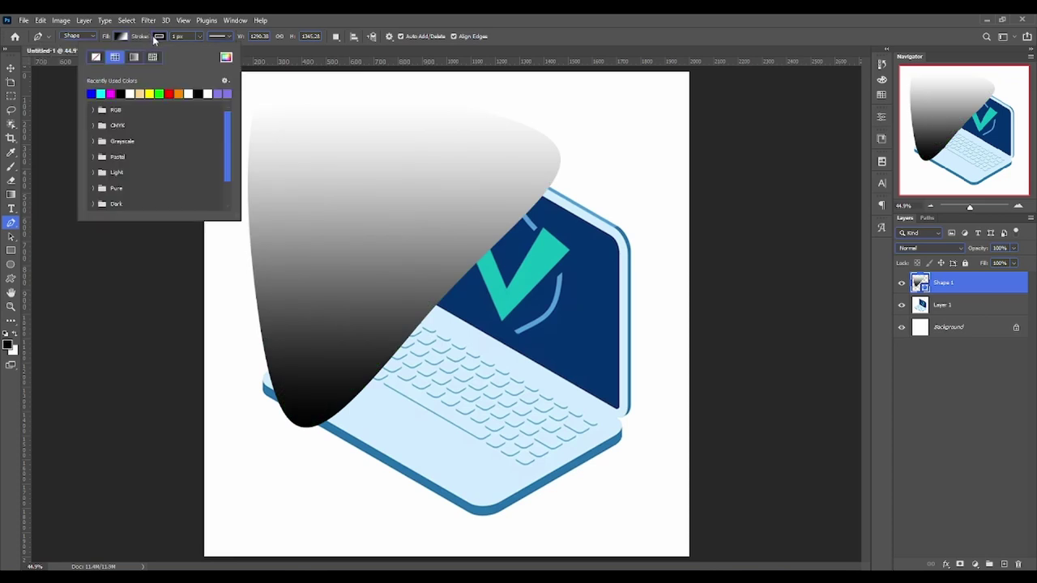
Set Shape 1's stroke to green and widen it from 1 px to 77.54 px
left_click(160, 92)
left_click(199, 36)
left_click(200, 36)
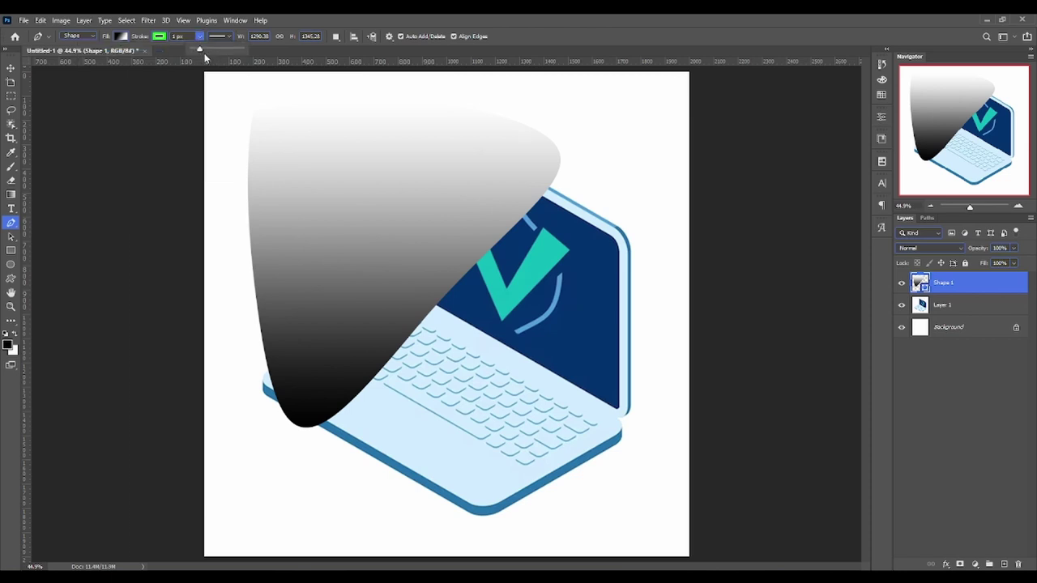
left_click_drag(216, 55, 232, 51)
left_click(161, 37)
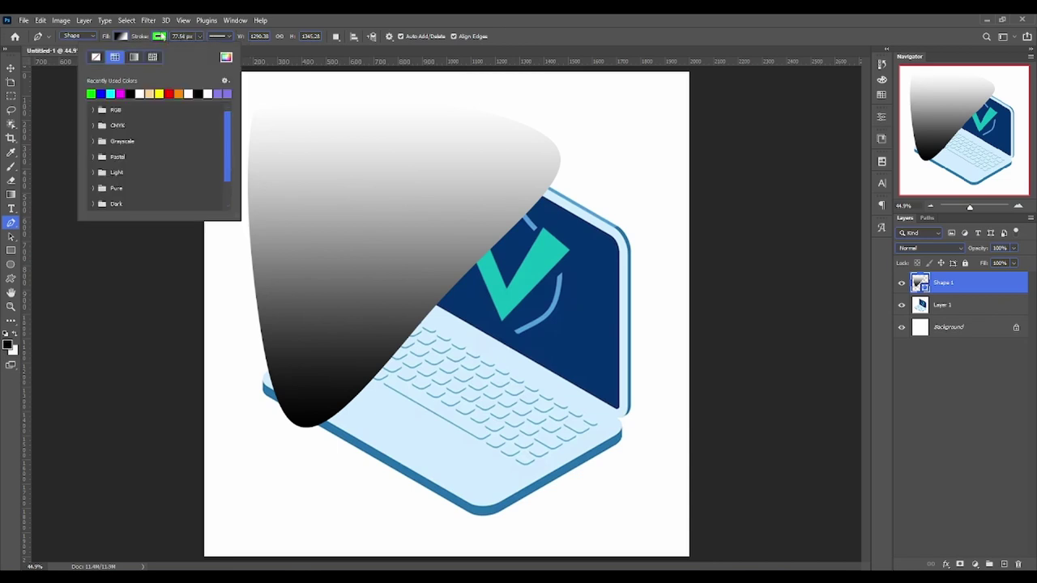
left_click(161, 38)
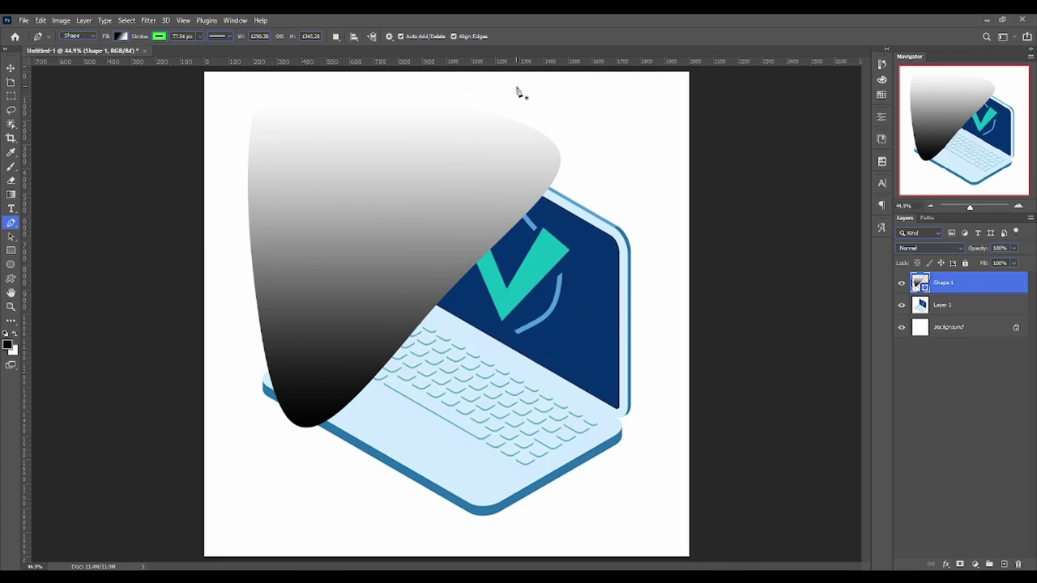
Delete the gradient Shape 1 layer and zoom to about 268% on the shield outline's top
key("Delete")
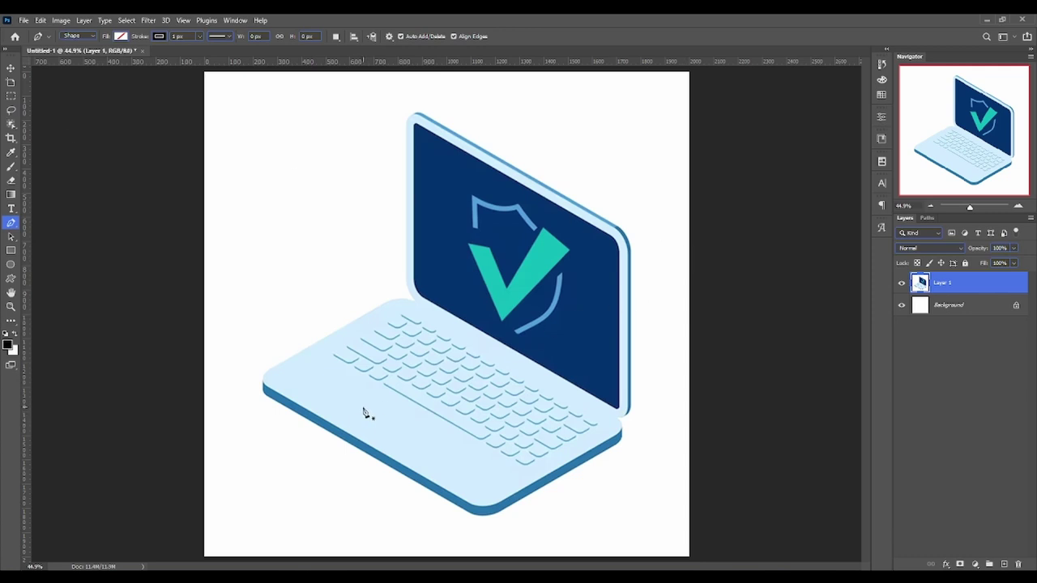
left_click(10, 308)
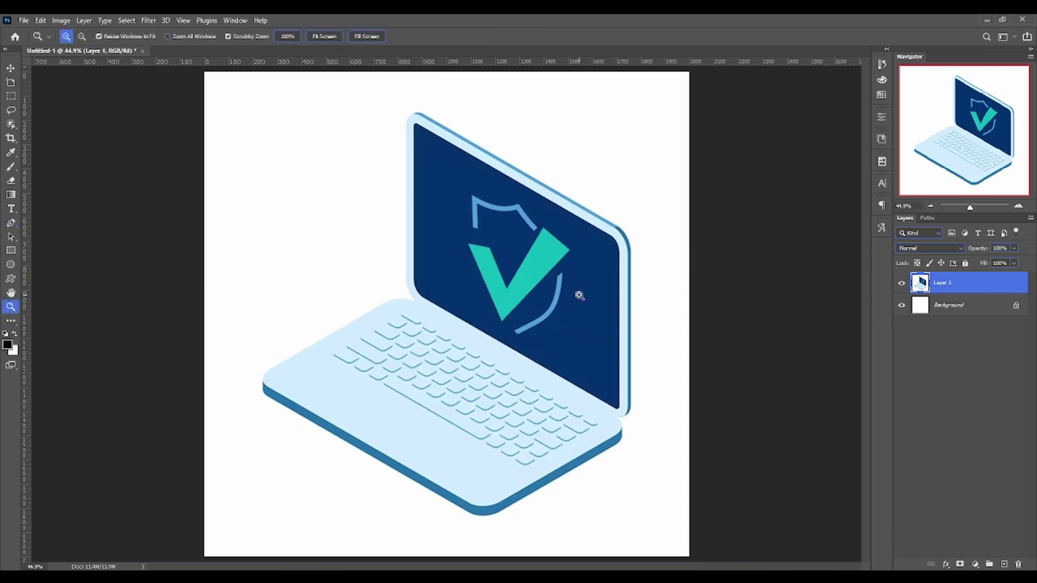
mouse_move(579, 295)
left_mouse_down()
mouse_move(651, 303)
mouse_move(458, 280)
mouse_move(504, 337)
left_mouse_up()
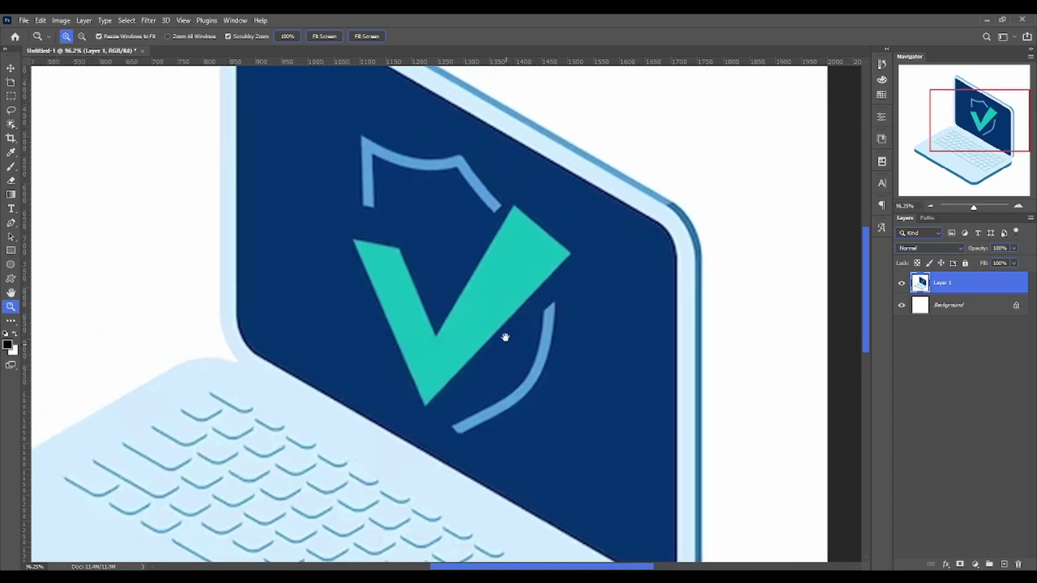
mouse_move(440, 160)
left_mouse_down()
mouse_move(474, 167)
mouse_move(442, 216)
mouse_move(429, 327)
left_mouse_up()
left_click(11, 222)
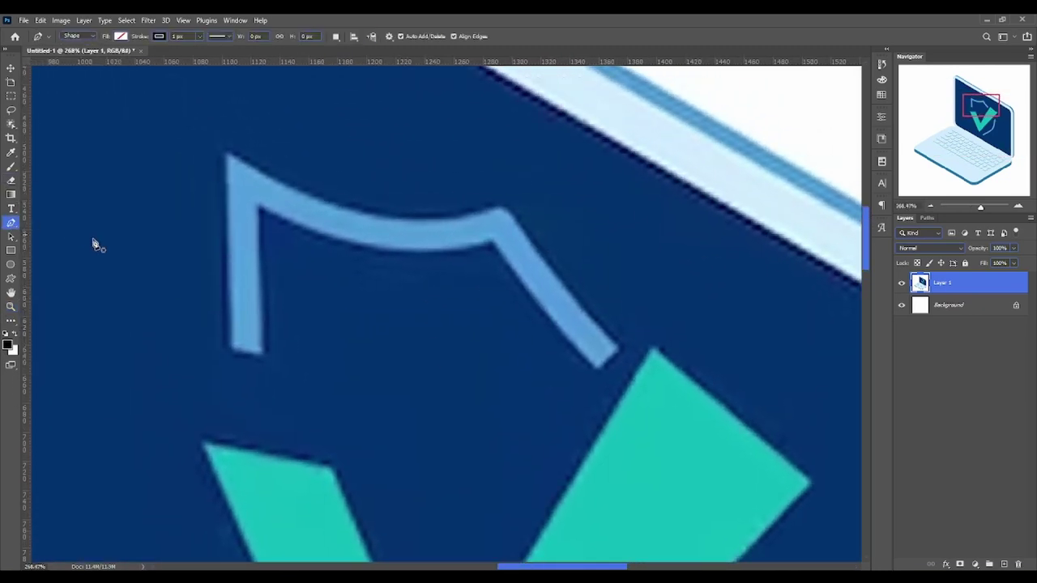
Trace the shield's left arm and curved top edge, ending in a sharp top-right corner
left_click(263, 357)
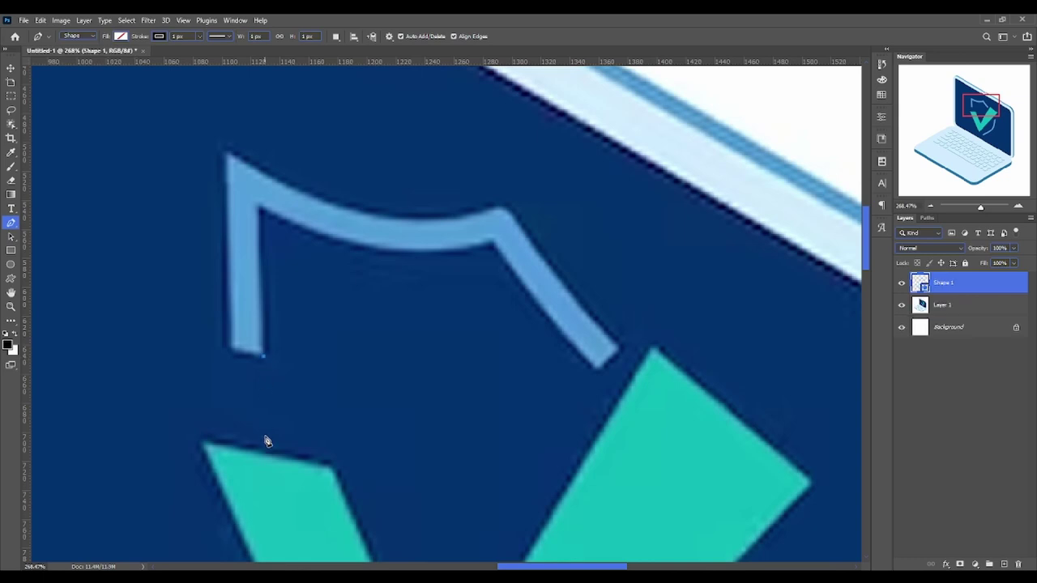
left_click(232, 354)
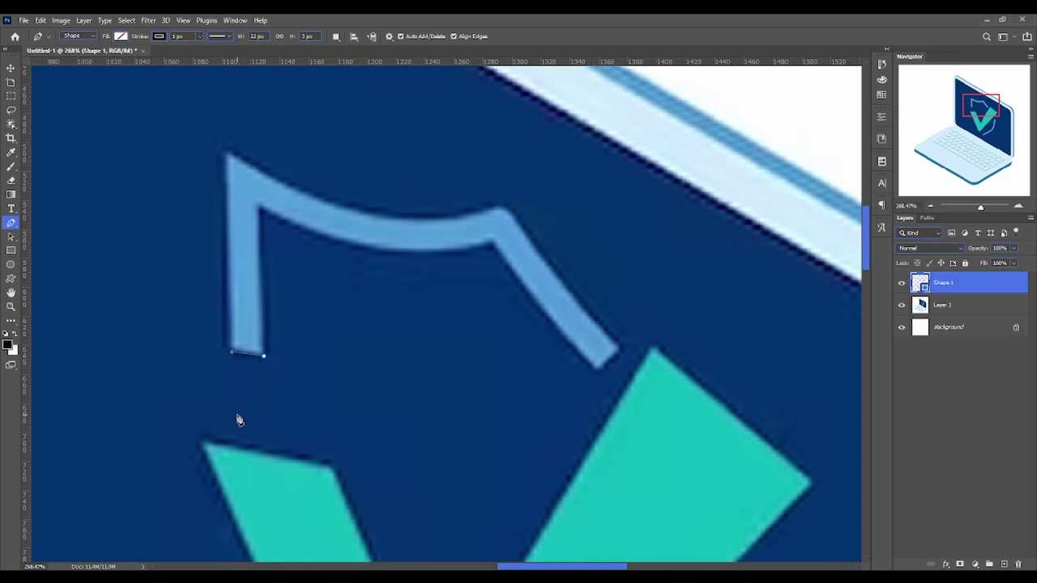
left_click(228, 151)
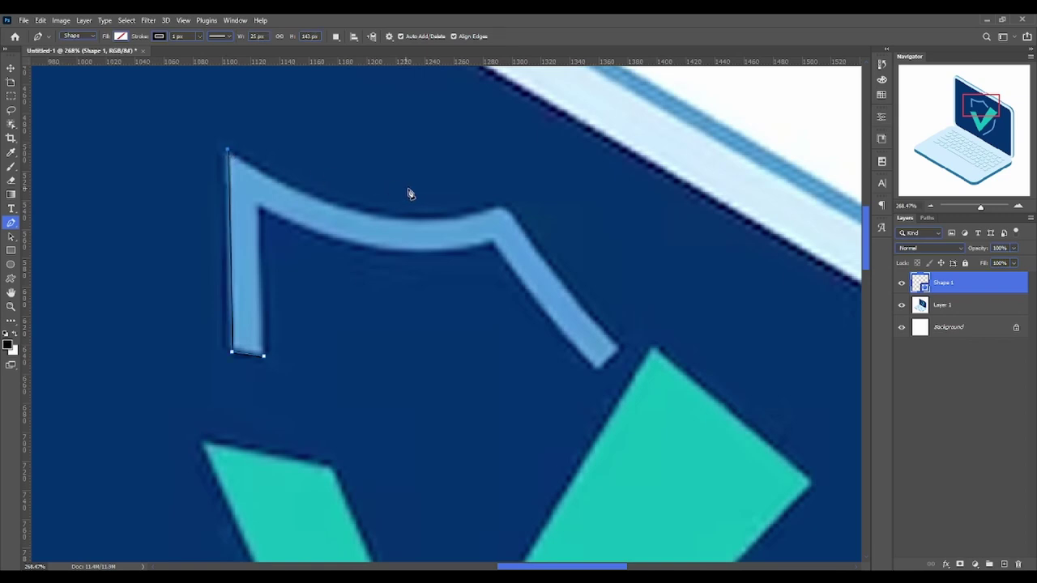
left_click(504, 208)
mouse_move(506, 212)
left_mouse_down()
mouse_move(690, 166)
mouse_move(638, 151)
mouse_move(648, 165)
left_mouse_up()
left_click(502, 204, "ctrl")
left_click_drag(533, 218, 533, 239)
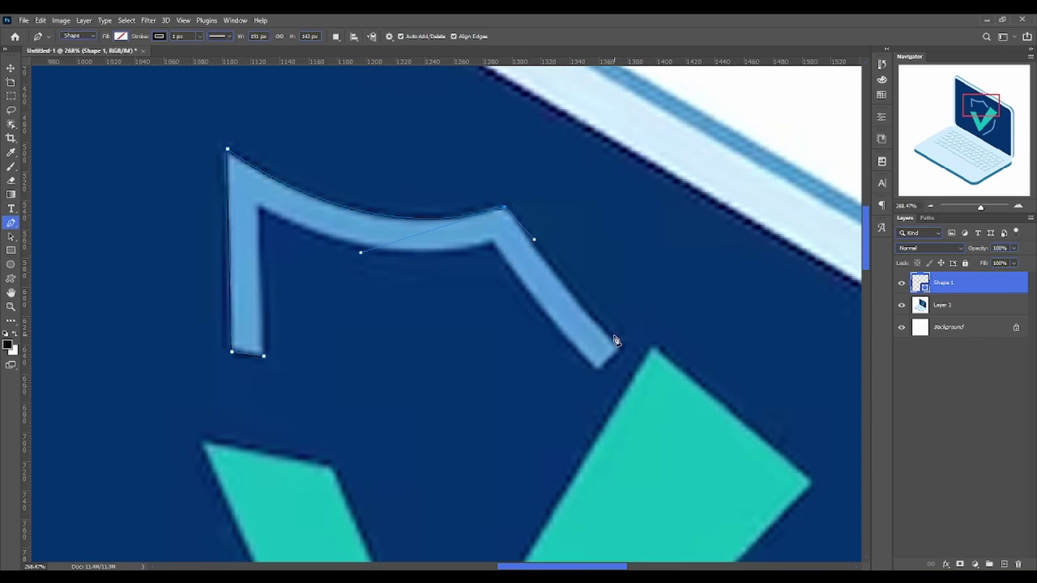
Trace the right arm's tip and the curved inner edge, then close the outline at the start
left_click_drag(620, 344, 673, 388)
left_click_drag(673, 388, 614, 362)
left_click_drag(620, 352, 651, 370)
left_click(618, 347, "alt")
left_click(493, 241)
left_click(260, 208)
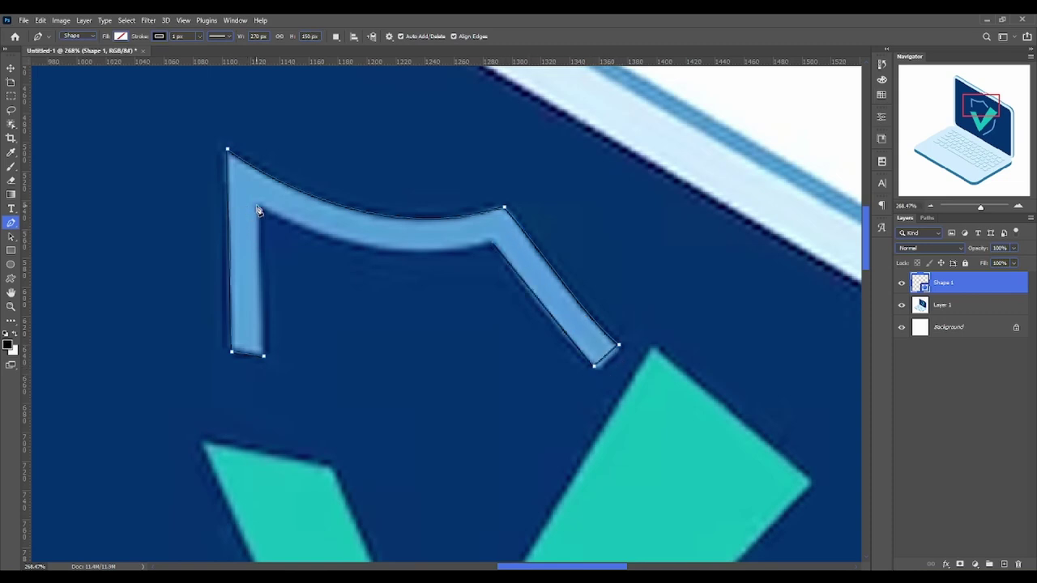
mouse_move(229, 186)
left_mouse_down()
mouse_move(115, 97)
mouse_move(126, 127)
left_mouse_up()
left_click(260, 208, "alt")
key("ctrl+z")
left_click_drag(126, 130, 260, 208)
left_click(270, 363)
left_click(159, 37)
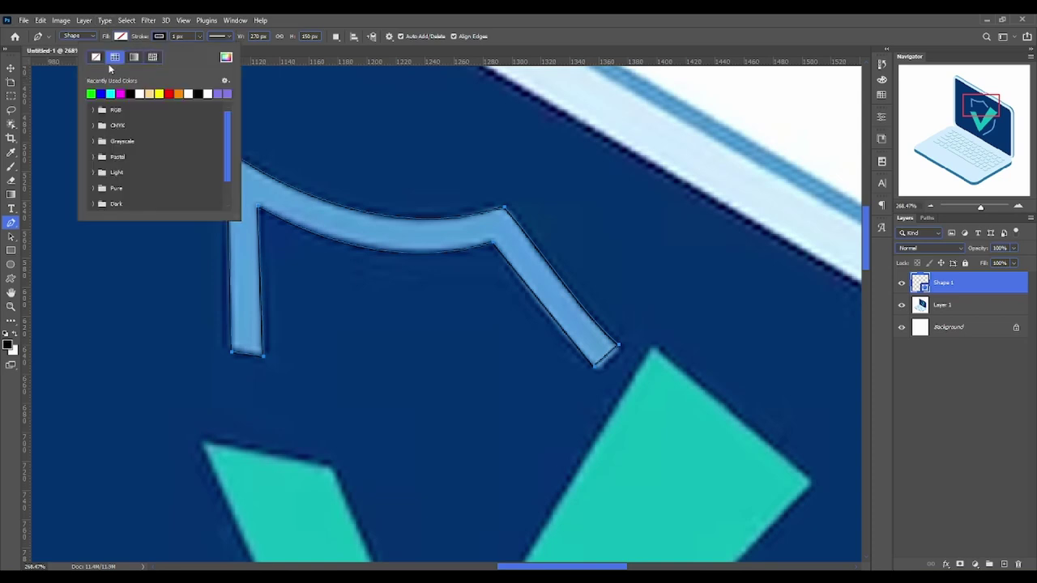
Remove the shield shape's stroke and fill it with magenta
left_click(97, 57)
left_click(120, 37)
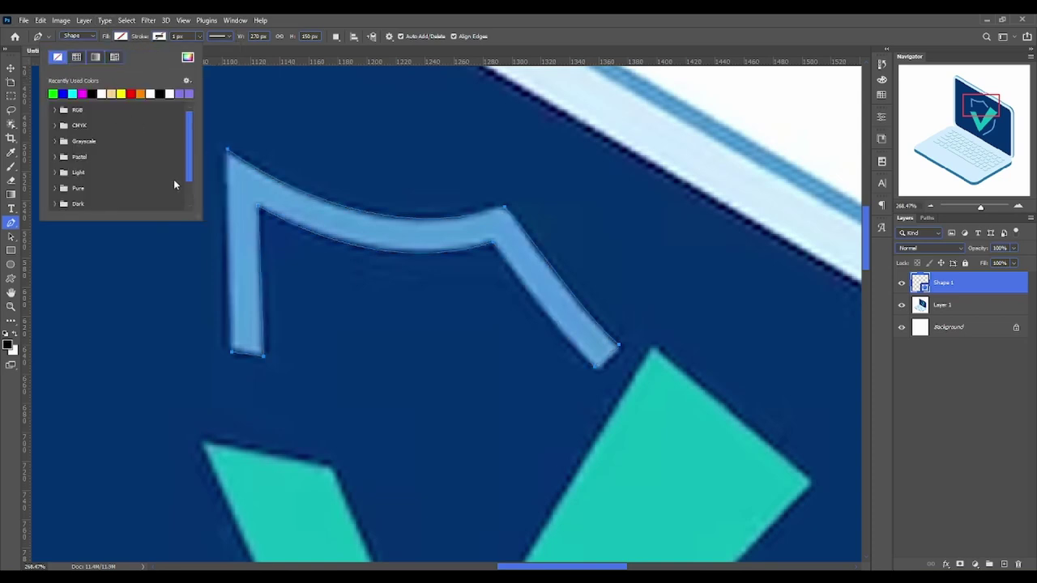
left_click(82, 94)
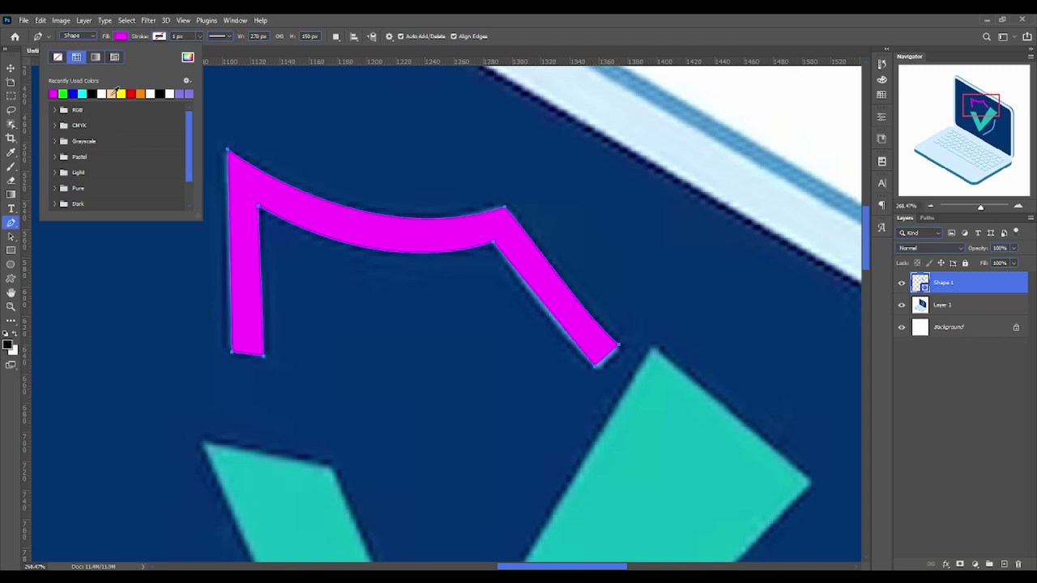
left_click(120, 37)
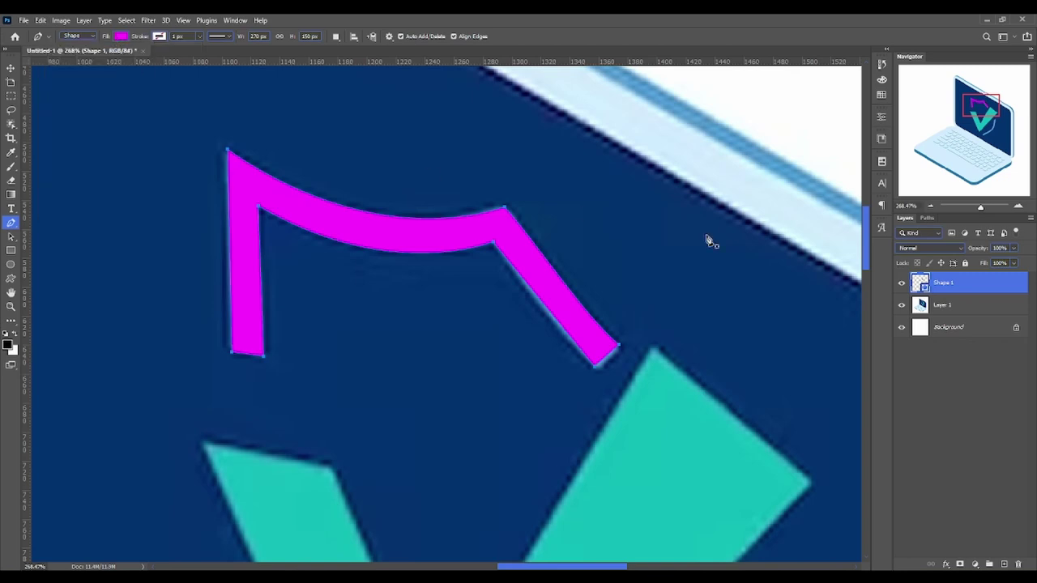
Hide Shape 1 and the laptop Layer 1, and switch the Pen tool to Path mode
left_click(901, 282)
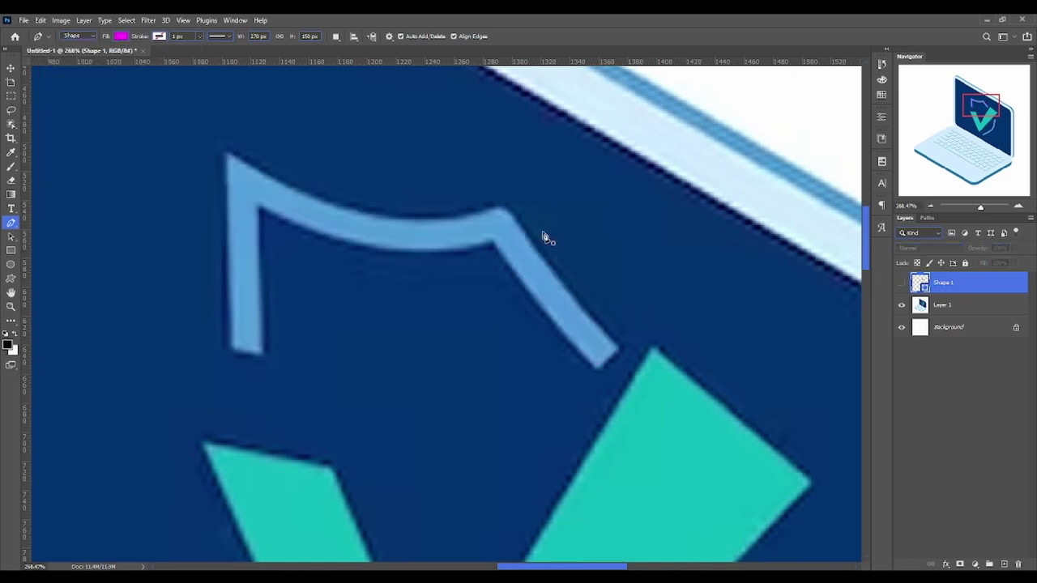
left_click(71, 36)
left_click(75, 51)
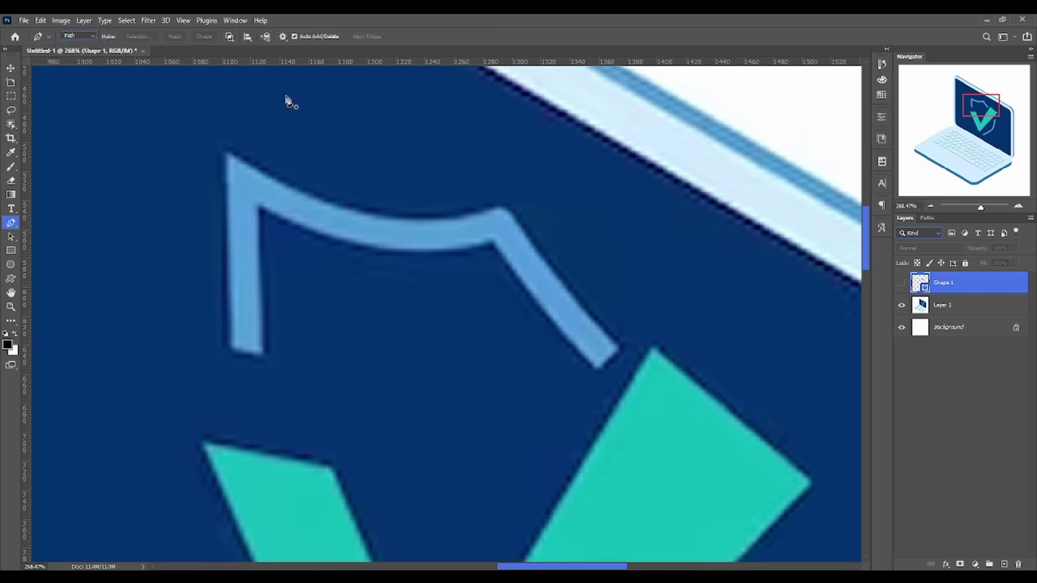
left_click(901, 305)
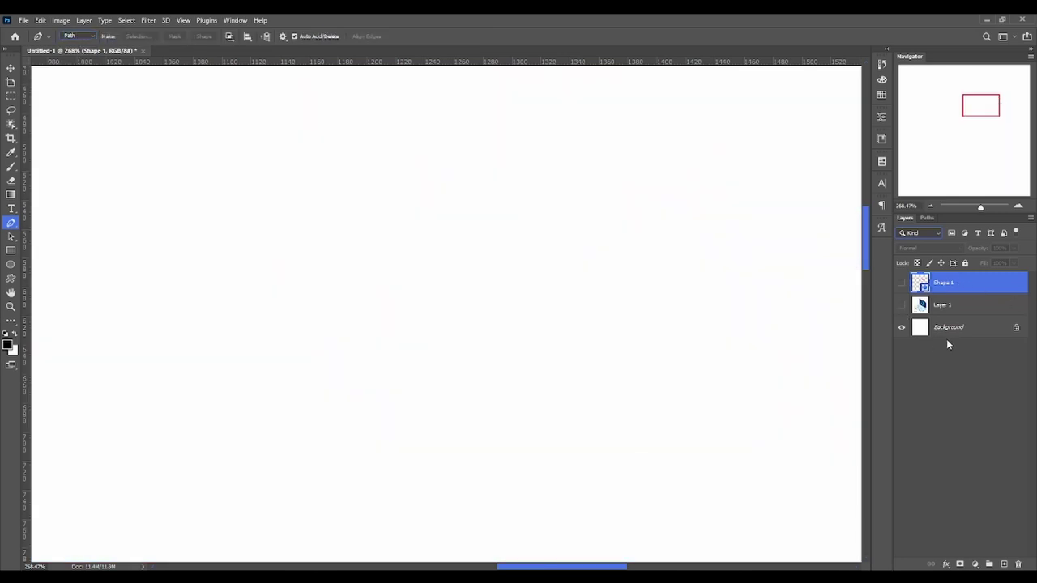
left_click(926, 218)
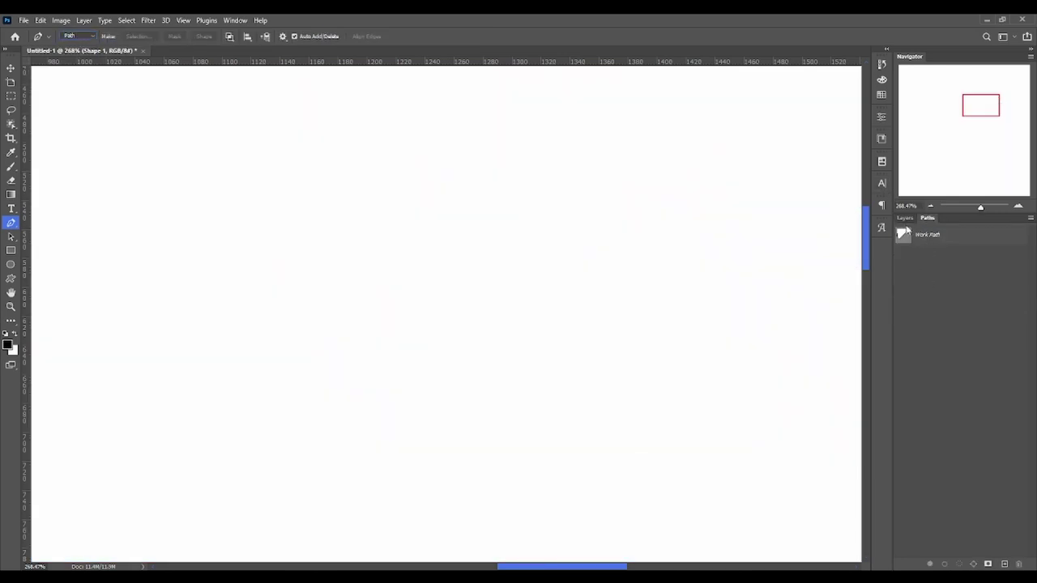
left_click(905, 219)
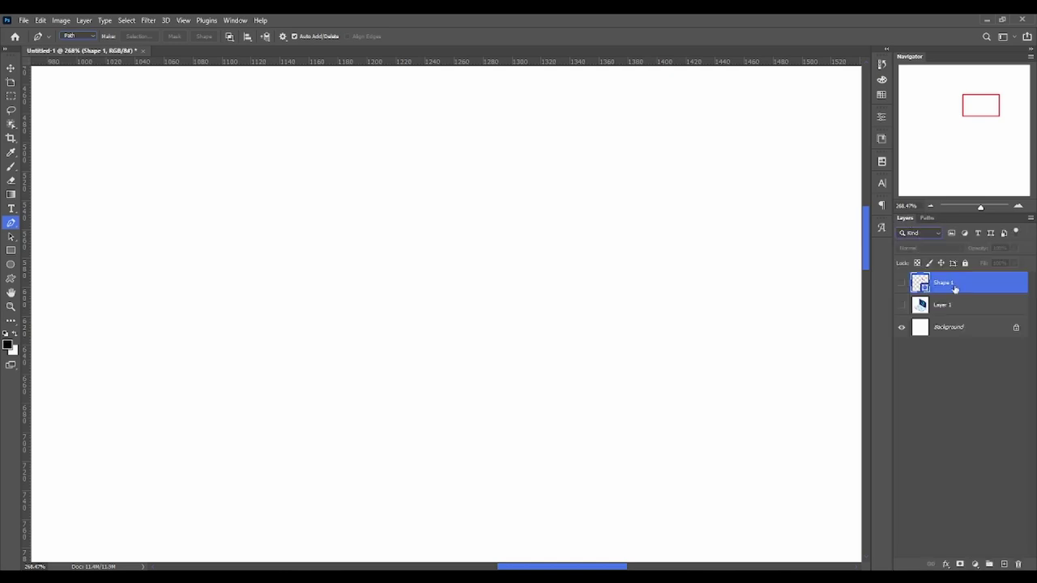
Zoom out, draw a closed rounded four-anchor path, and add an empty Layer 2
left_click(11, 306)
left_click_drag(403, 316, 324, 317)
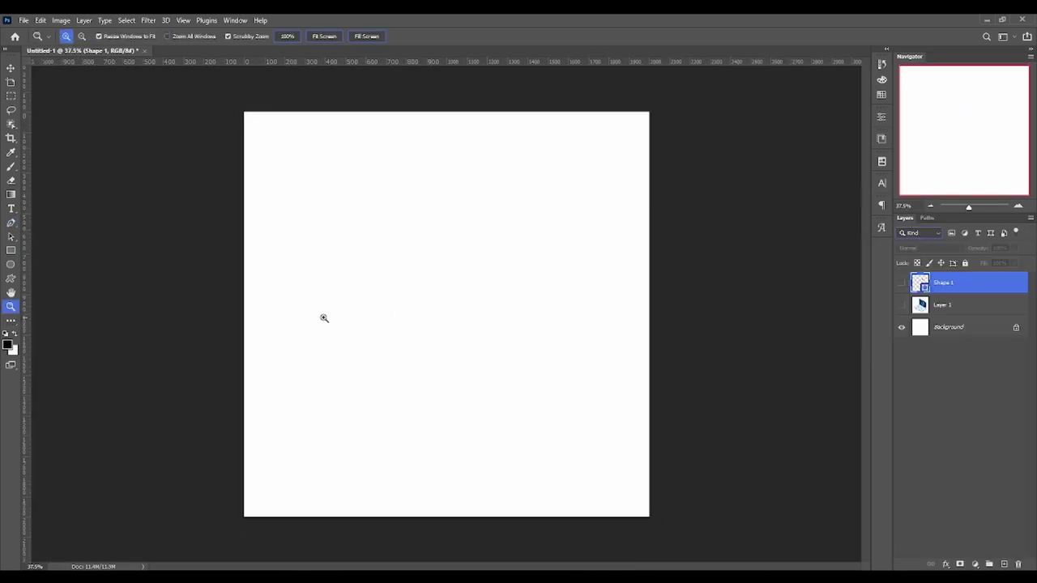
left_click(11, 223)
left_click_drag(365, 176, 333, 204)
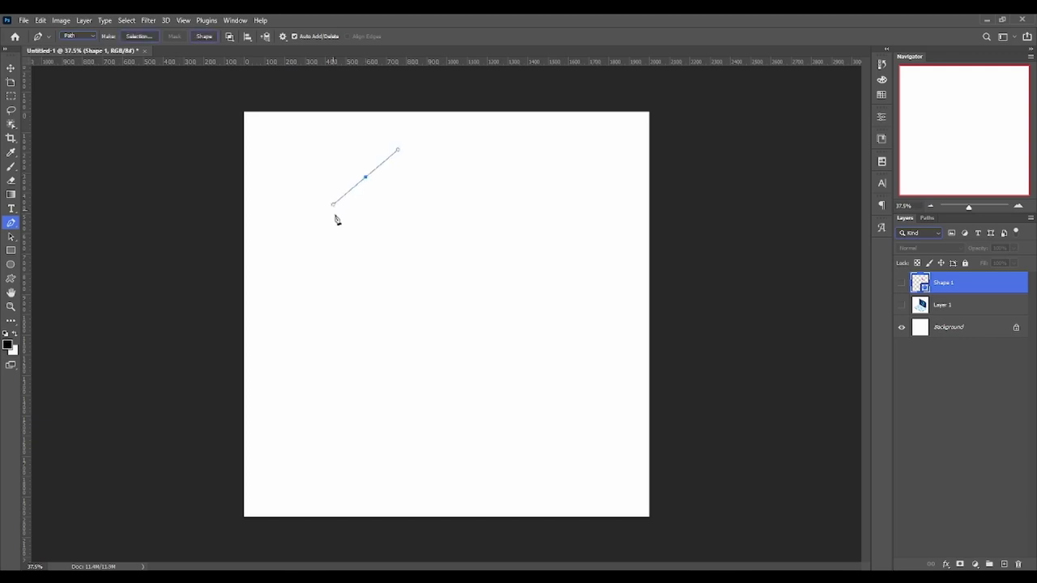
left_click_drag(373, 265, 481, 319)
left_click_drag(549, 251, 550, 206)
left_click_drag(546, 164, 500, 149)
left_click(366, 177)
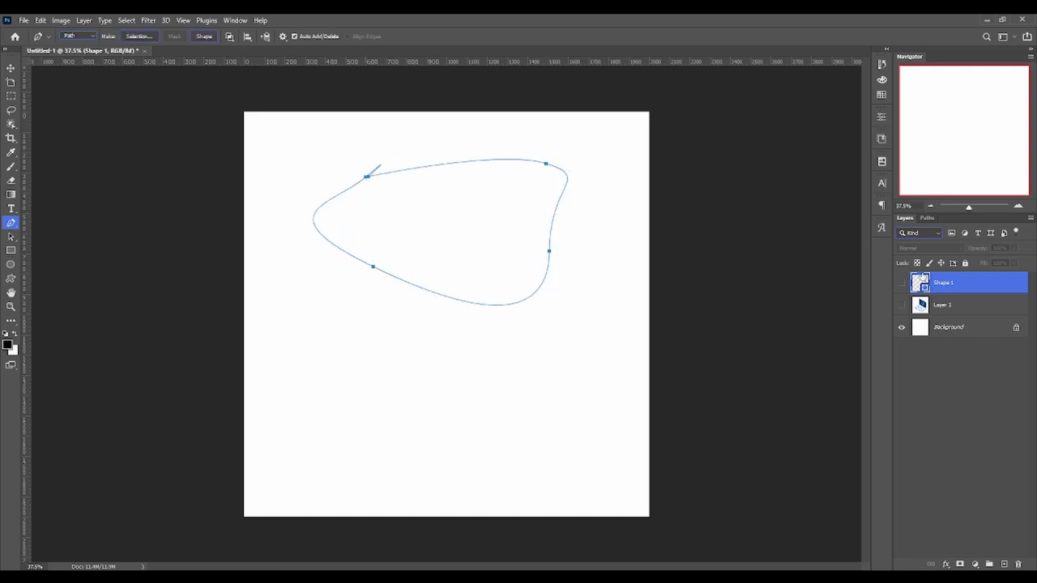
left_click(1004, 564)
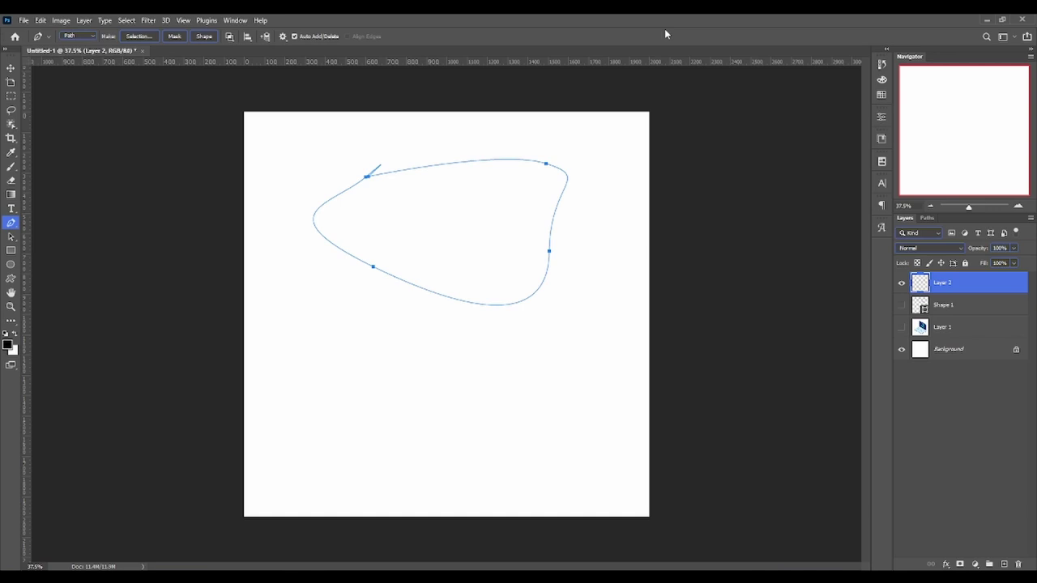
Save the Work Path in the Paths panel under the name 'dummy'
left_click(928, 219)
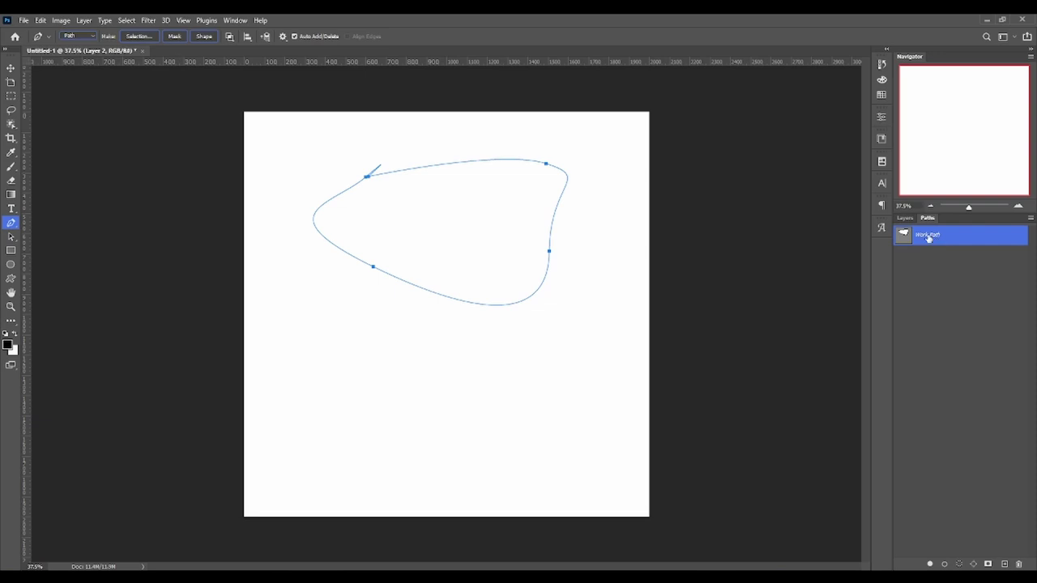
double_click(928, 236)
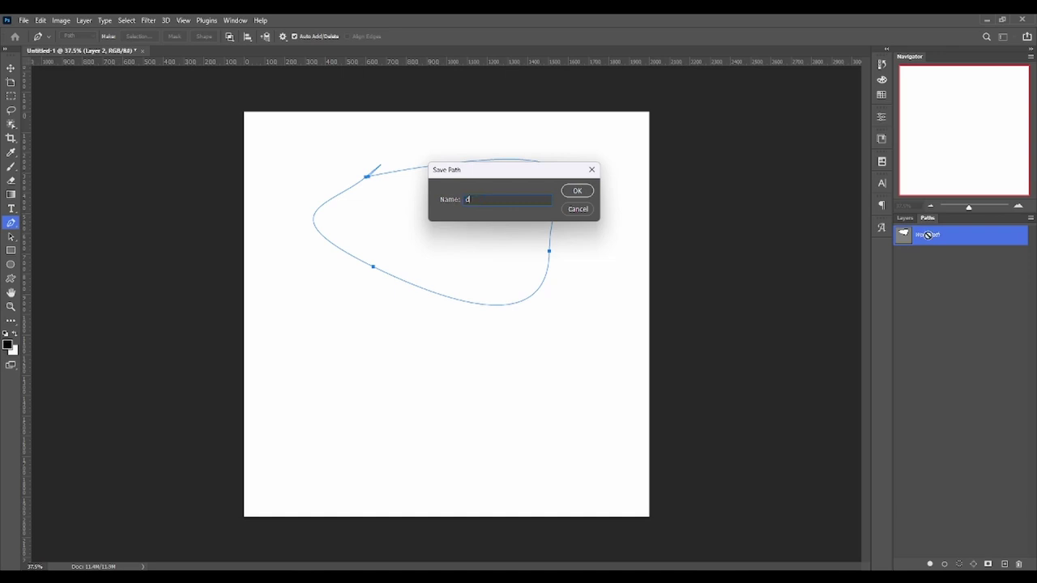
type("dummy")
key("Return")
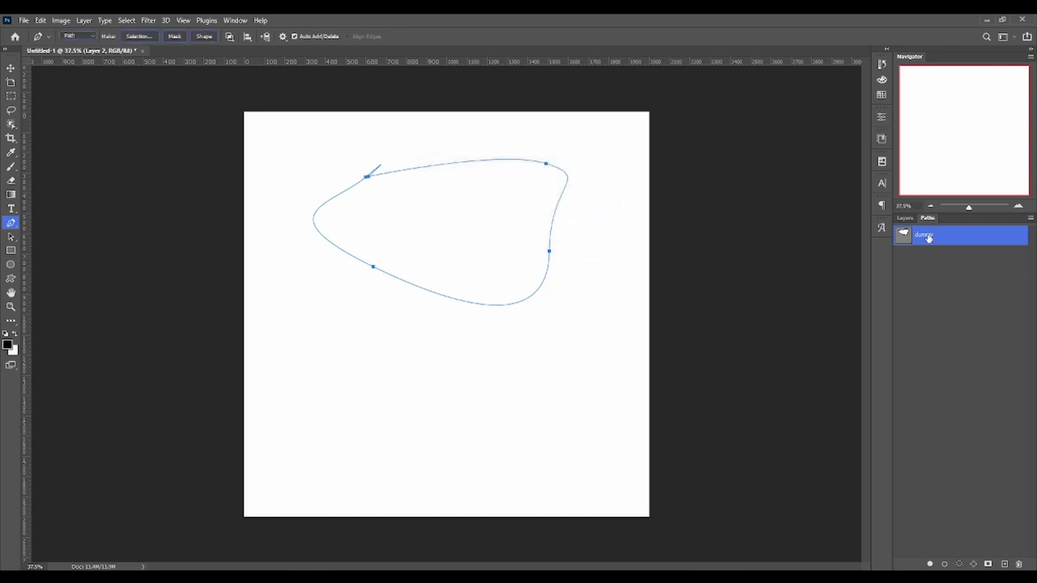
Toggle Layer 2's visibility, check the saved 'dummy' path, and return to the Layers list
left_click(904, 218)
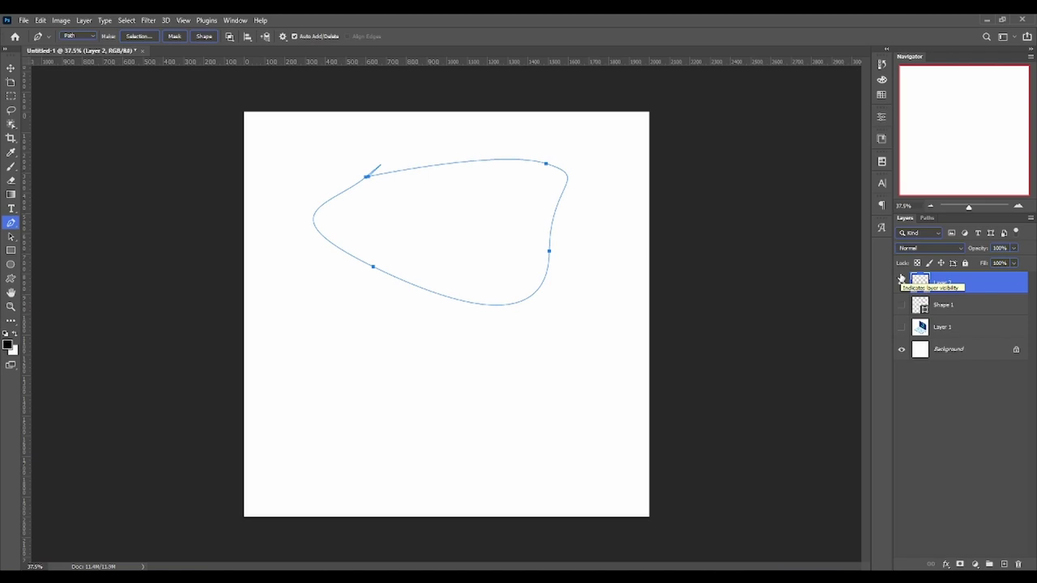
left_click(901, 281)
left_click(927, 218)
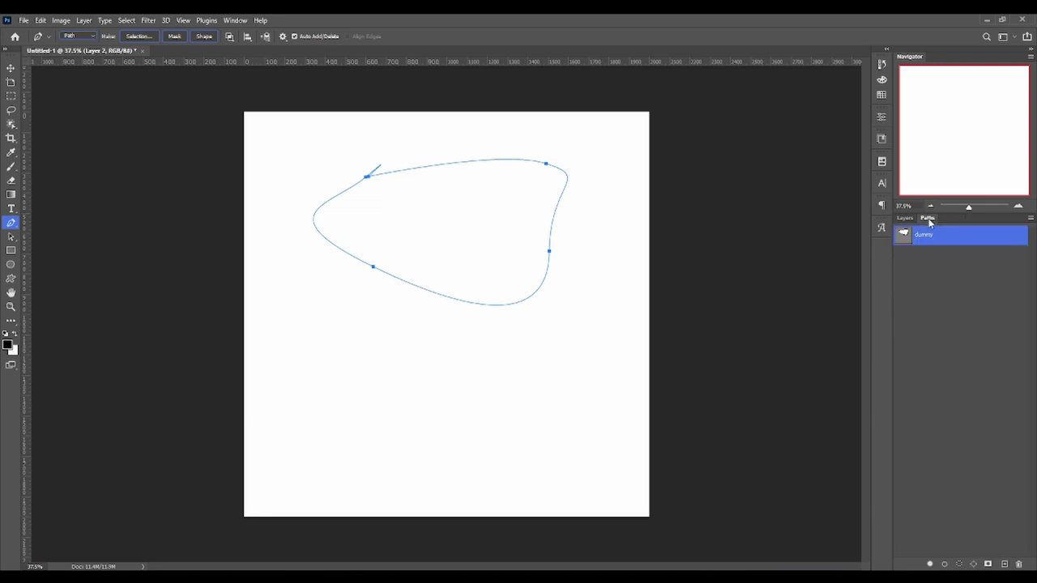
left_click(906, 218)
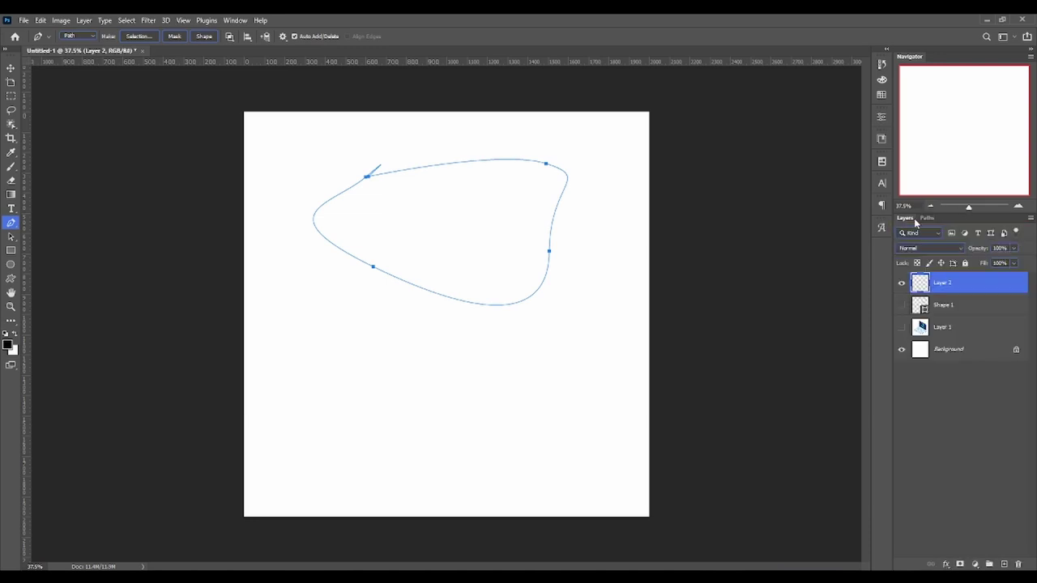